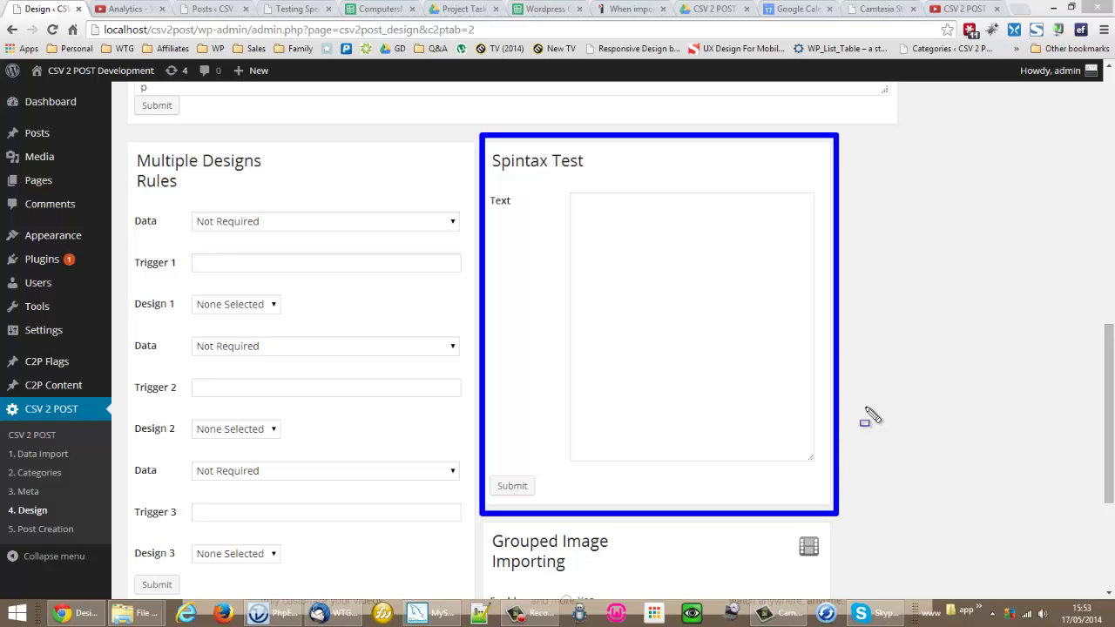
Enter "{A is for Apple|B is for Ball|C is for Cat|{No|Yes}}" as the Spintax Test text
{"action": "key", "text": "Escape"}
{"action": "left_click", "coordinate": [710, 345]}
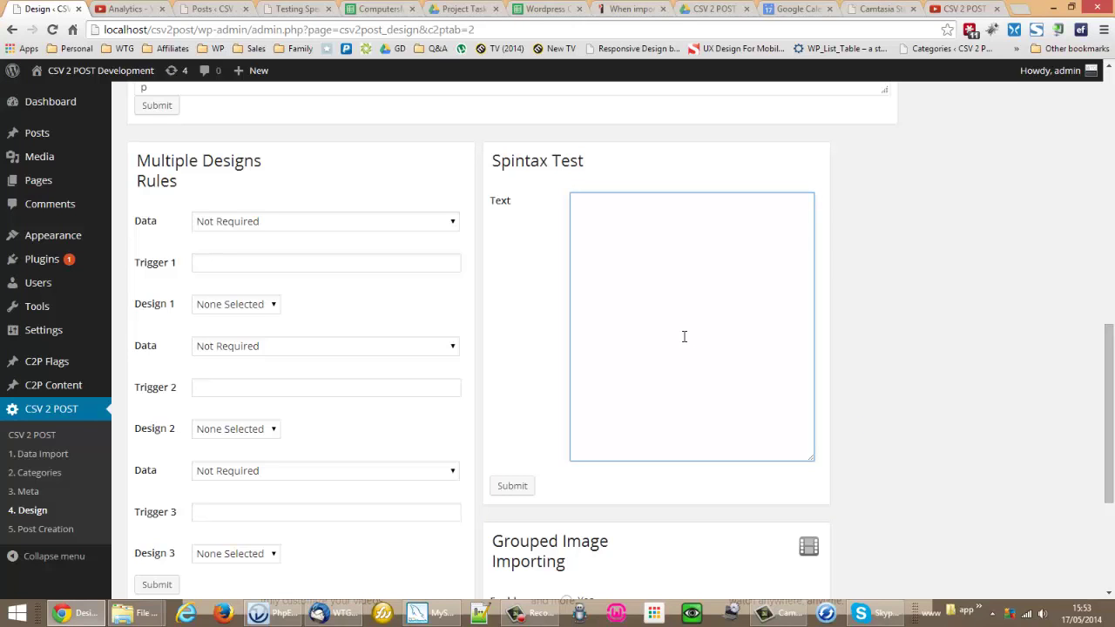
{"action": "type", "text": "{A is for Apple"}
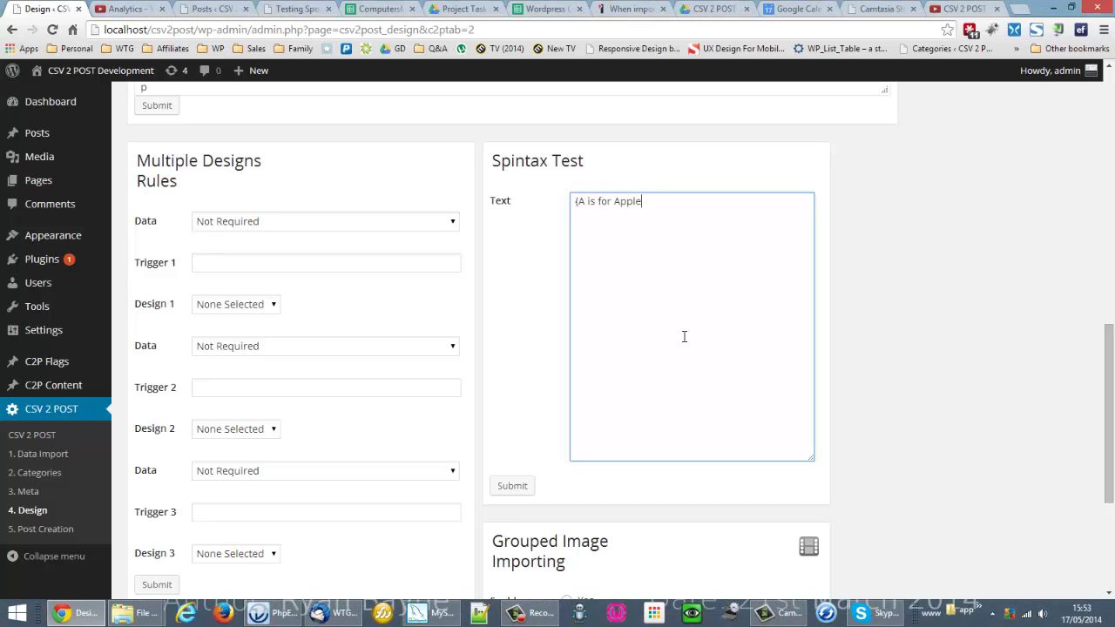
{"action": "type", "text": "|B is for Ball|C is for Cat"}
{"action": "type", "text": "|{No"}
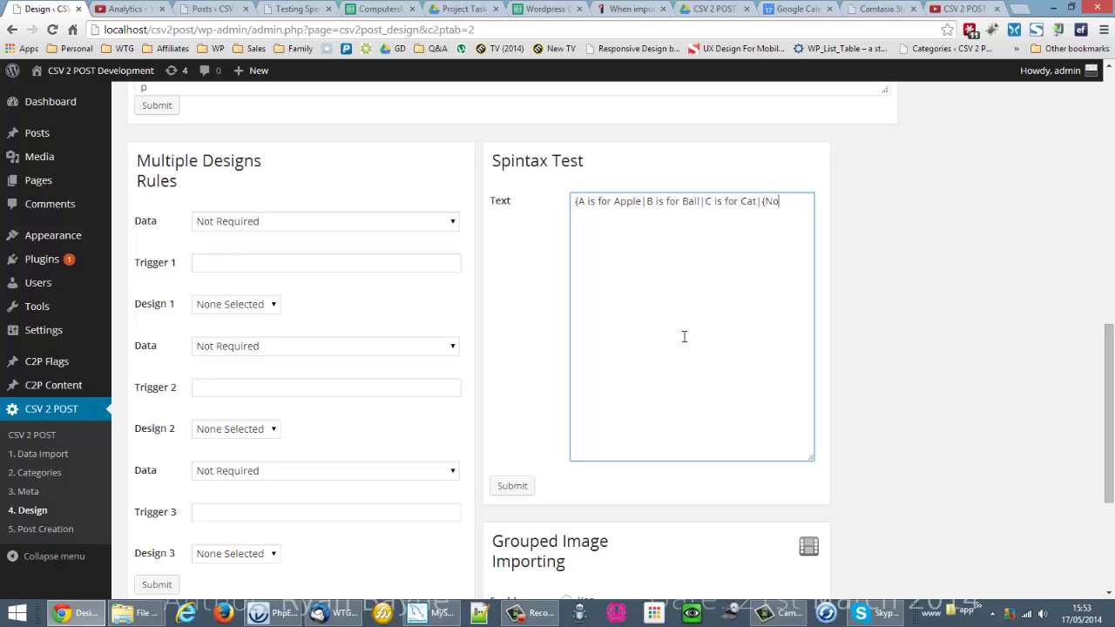
{"action": "type", "text": "|Yes}}"}
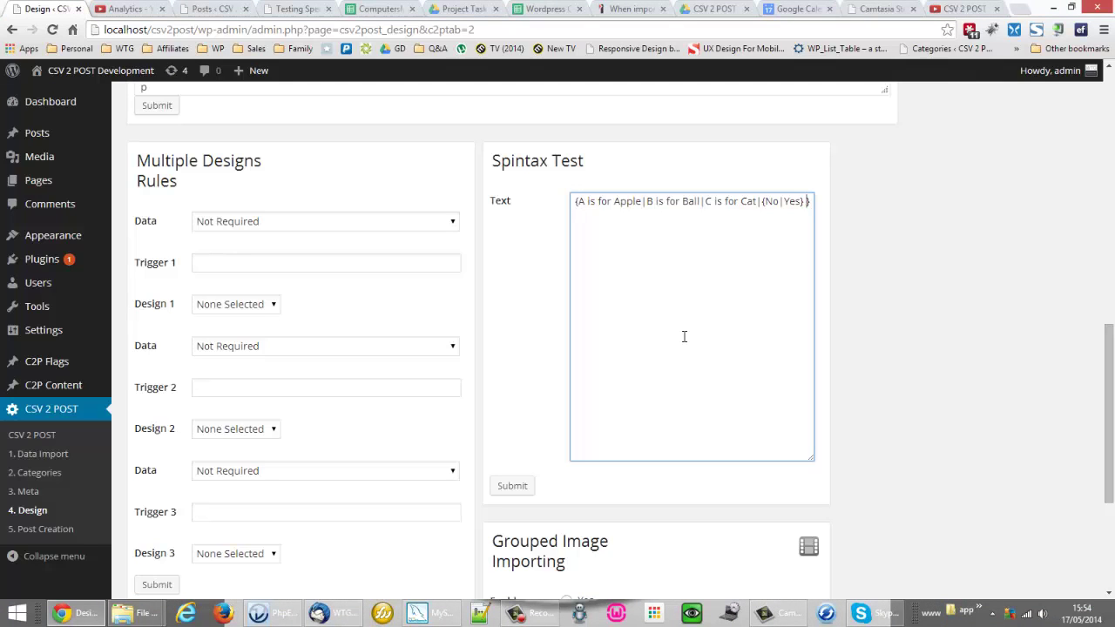
Insert "which I love." between the nested {No|Yes} group and the outer closing brace, and copy the whole text
{"action": "type", "text": "and I"}
{"action": "key", "text": "BackSpace"}
{"action": "key", "text": "BackSpace"}
{"action": "key", "text": "BackSpace"}
{"action": "key", "text": "BackSpace"}
{"action": "key", "text": "BackSpace"}
{"action": "key", "text": "BackSpace"}
{"action": "type", "text": "which I love."}
{"action": "key", "text": "ctrl+a"}
{"action": "key", "text": "ctrl+c"}
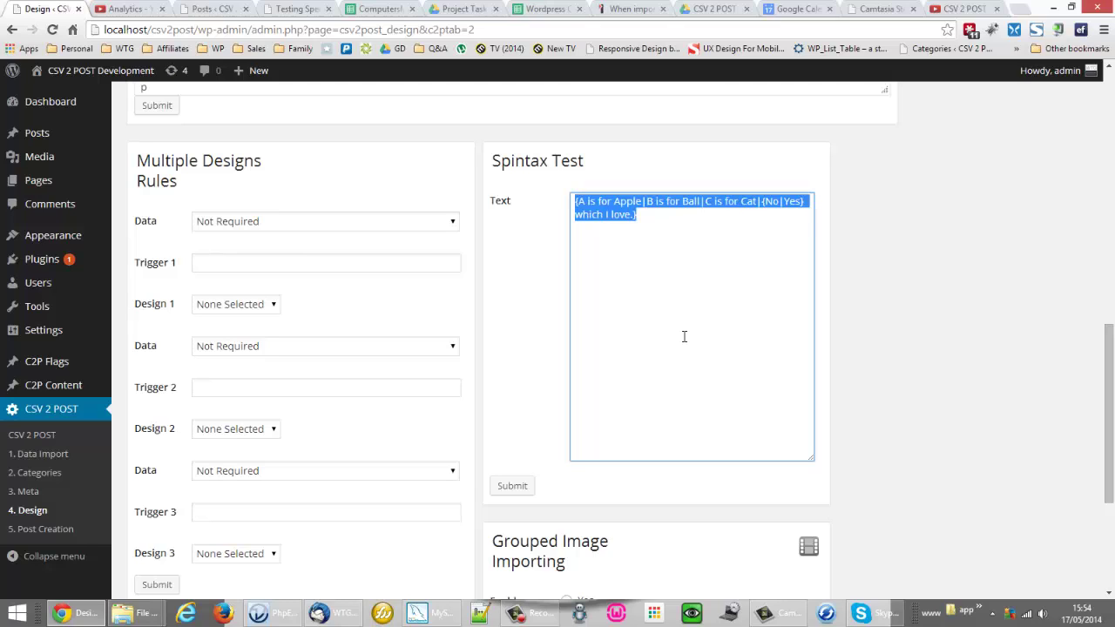
Submit the spintax test and check its result at the start of the page
{"action": "left_click", "coordinate": [514, 486]}
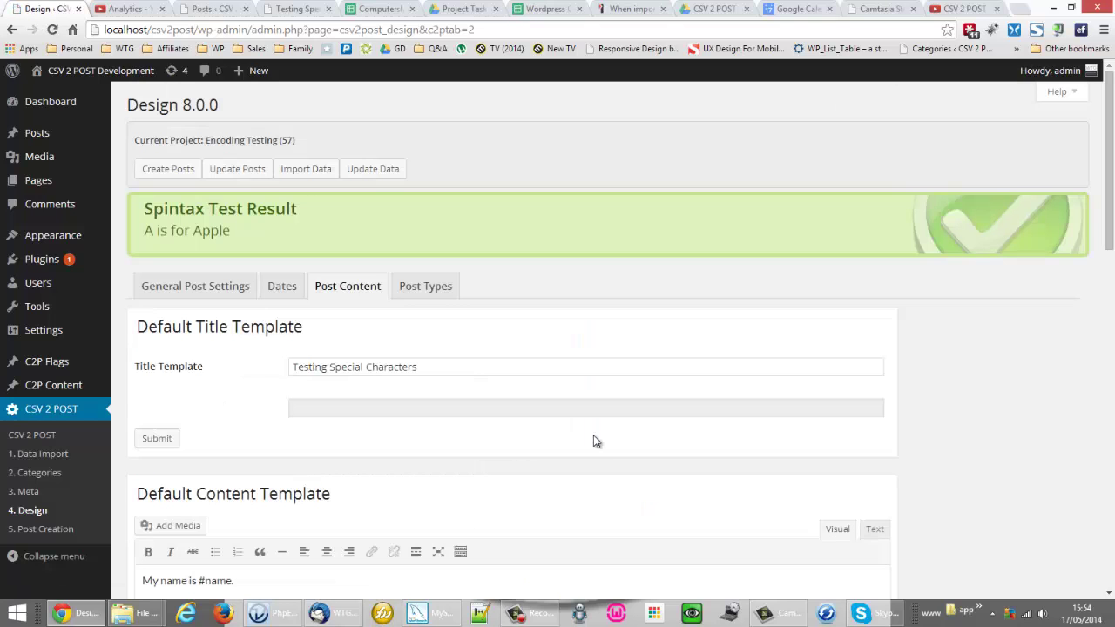
{"action": "scroll", "coordinate": [624, 424], "scroll_direction": "down", "scroll_amount": 8}
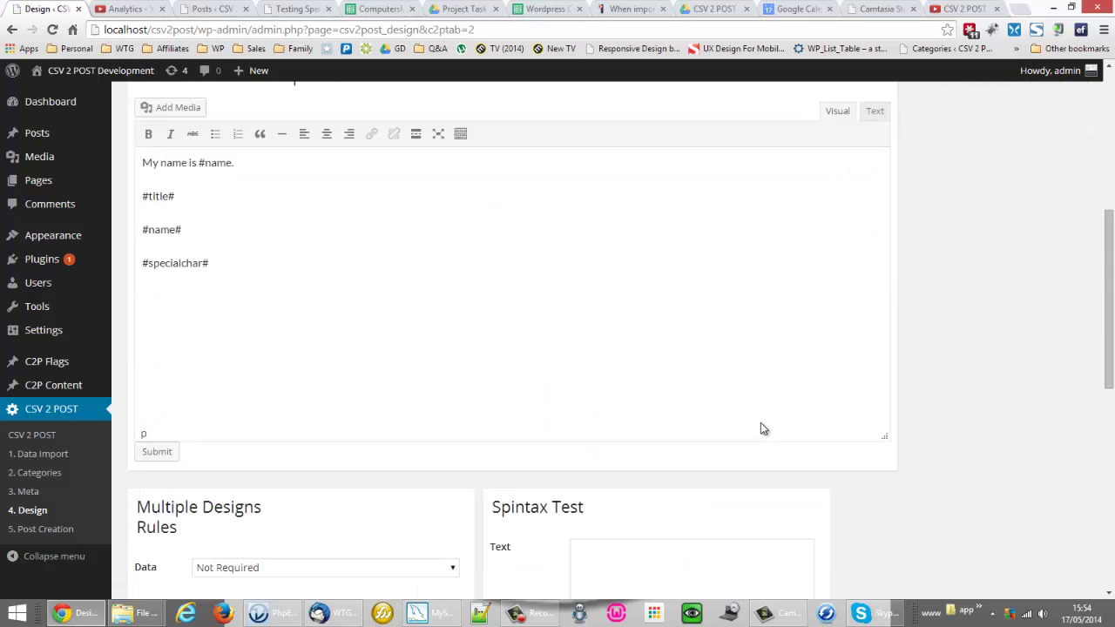
{"action": "left_click", "coordinate": [713, 429]}
{"action": "scroll", "coordinate": [719, 435], "scroll_direction": "up", "scroll_amount": 8}
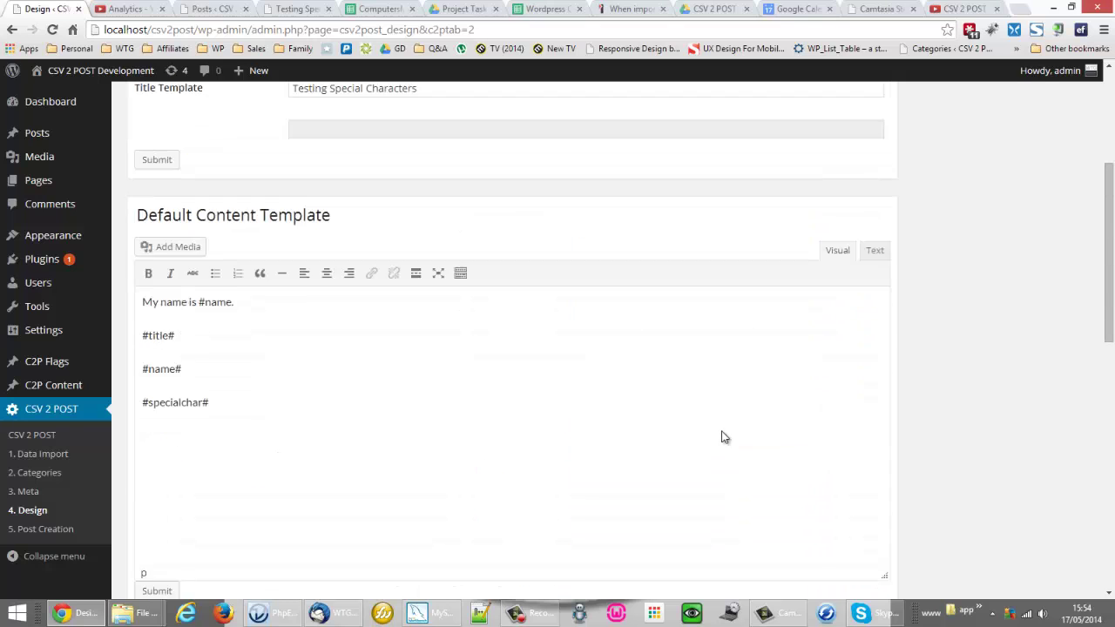
{"action": "scroll", "coordinate": [273, 238], "scroll_direction": "up", "scroll_amount": 2}
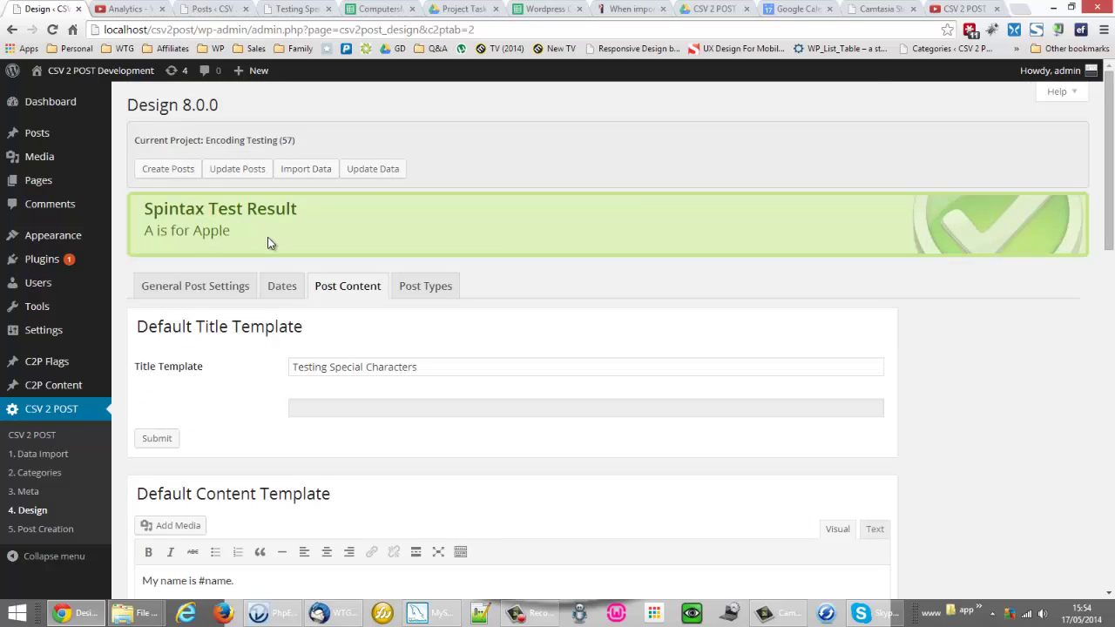
Paste the copied spintax, move its outer closing brace in front of "which I love.", and run the test twice
{"action": "scroll", "coordinate": [392, 304], "scroll_direction": "down", "scroll_amount": 10}
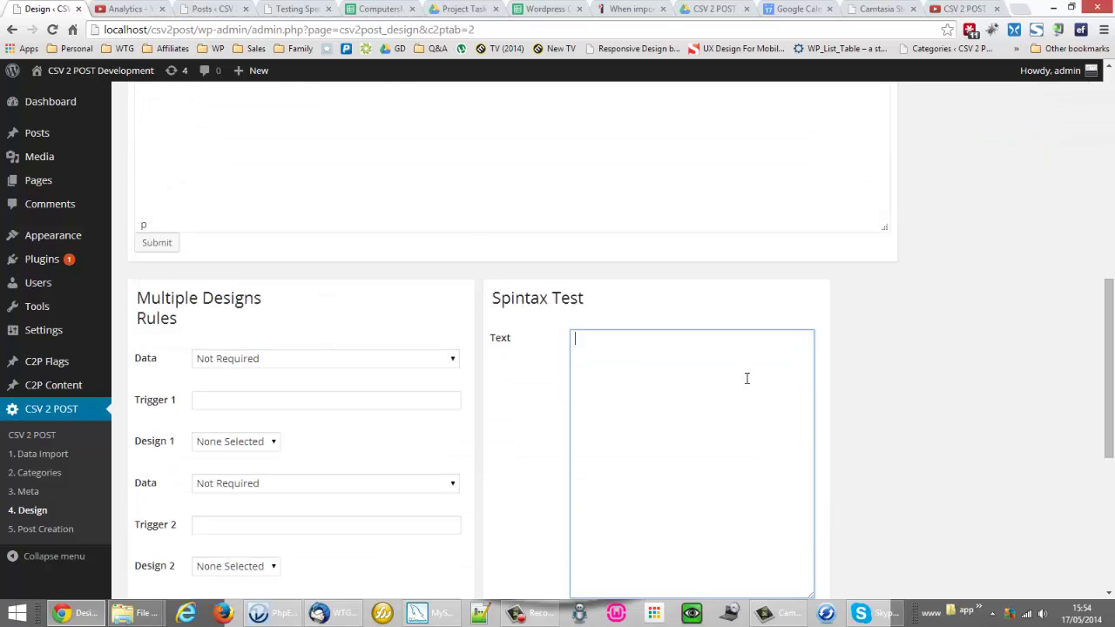
{"action": "key", "text": "ctrl+v"}
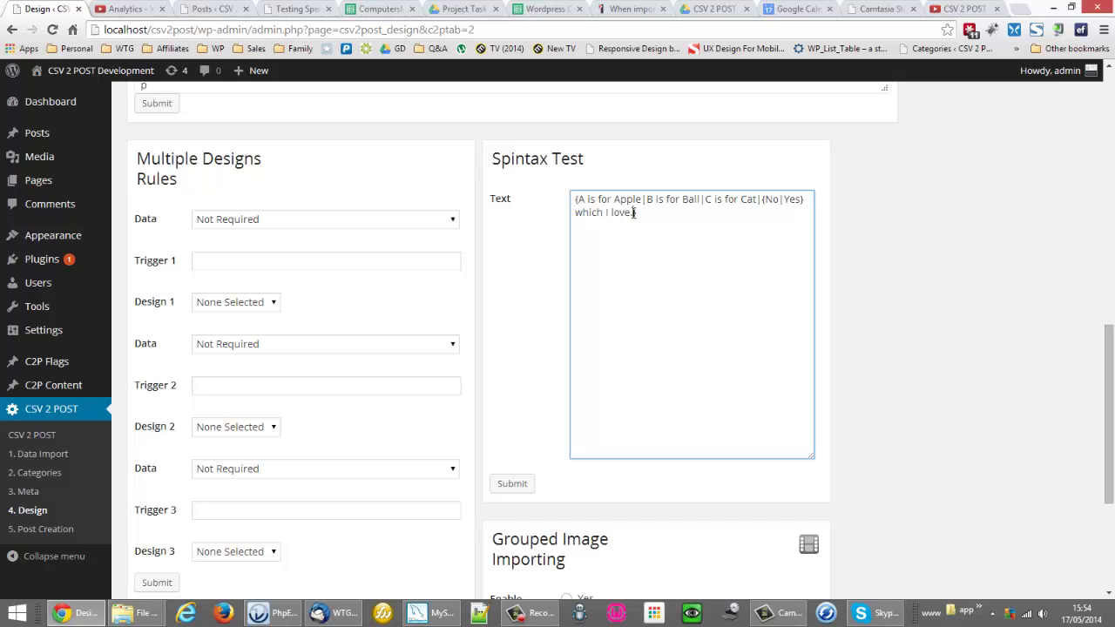
{"action": "mouse_move", "coordinate": [635, 213]}
{"action": "left_mouse_down"}
{"action": "mouse_move", "coordinate": [575, 213]}
{"action": "mouse_move", "coordinate": [640, 214]}
{"action": "left_mouse_up"}
{"action": "left_click", "coordinate": [579, 213]}
{"action": "left_click", "coordinate": [515, 482]}
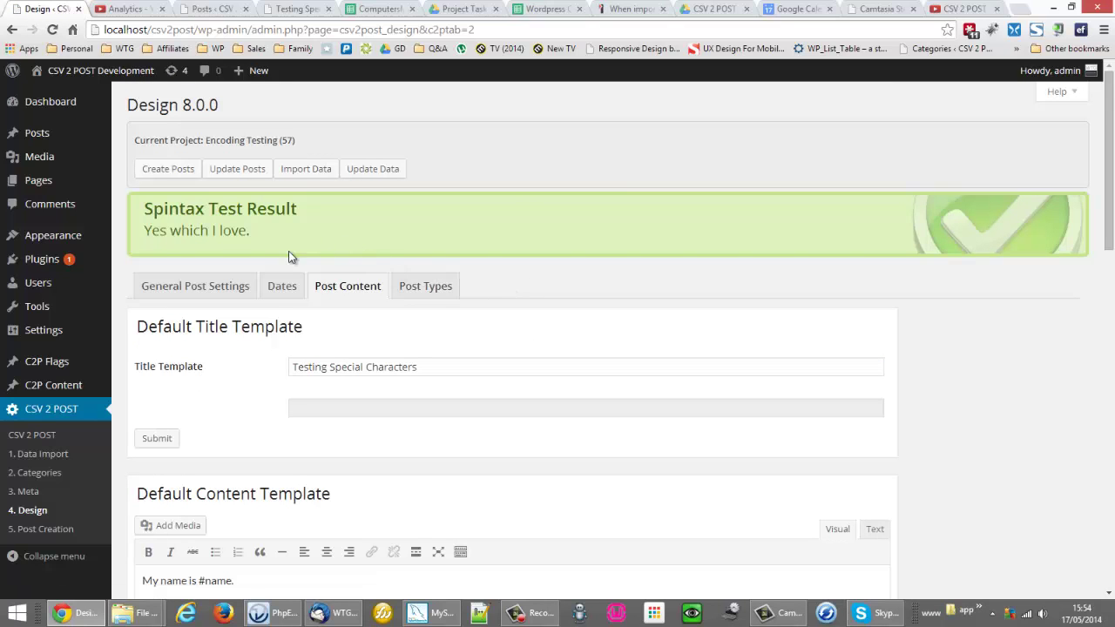
{"action": "key", "text": "F5"}
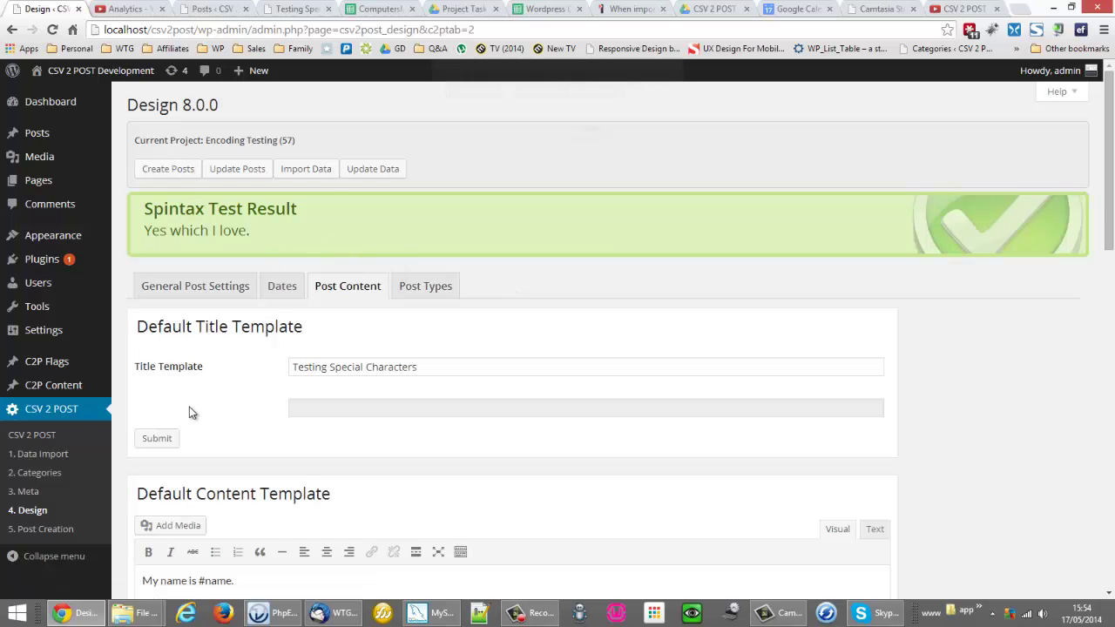
{"action": "key", "text": "Return"}
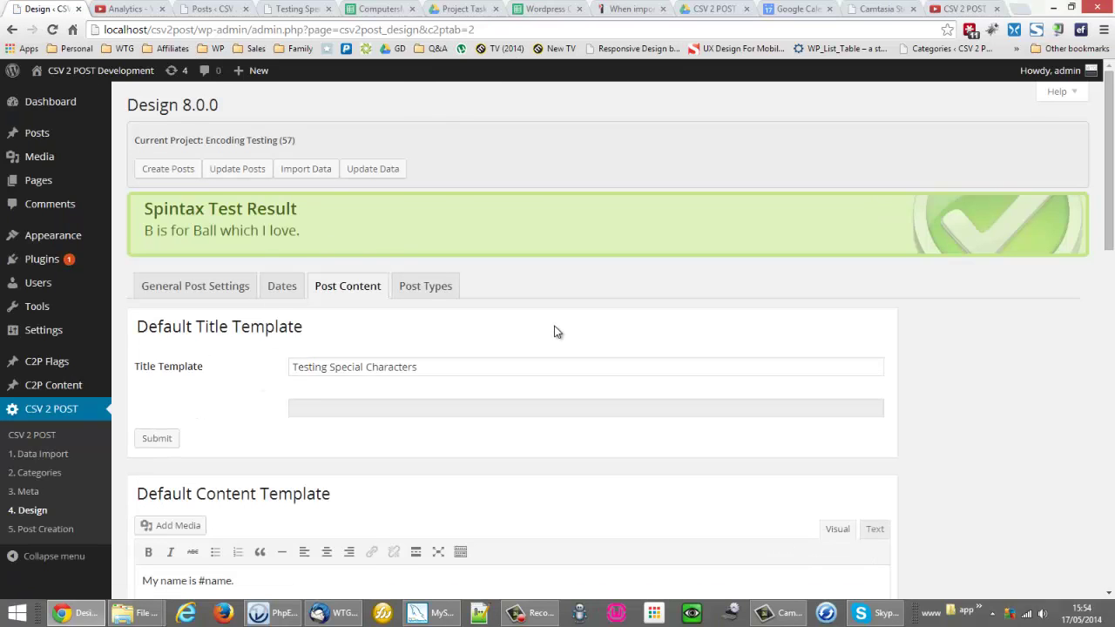
Begin a new Spintax Test text with "My name is", a braced group of three alternative first names, and "and I'm {29|31|42"
{"action": "scroll", "coordinate": [675, 344], "scroll_direction": "down", "scroll_amount": 1}
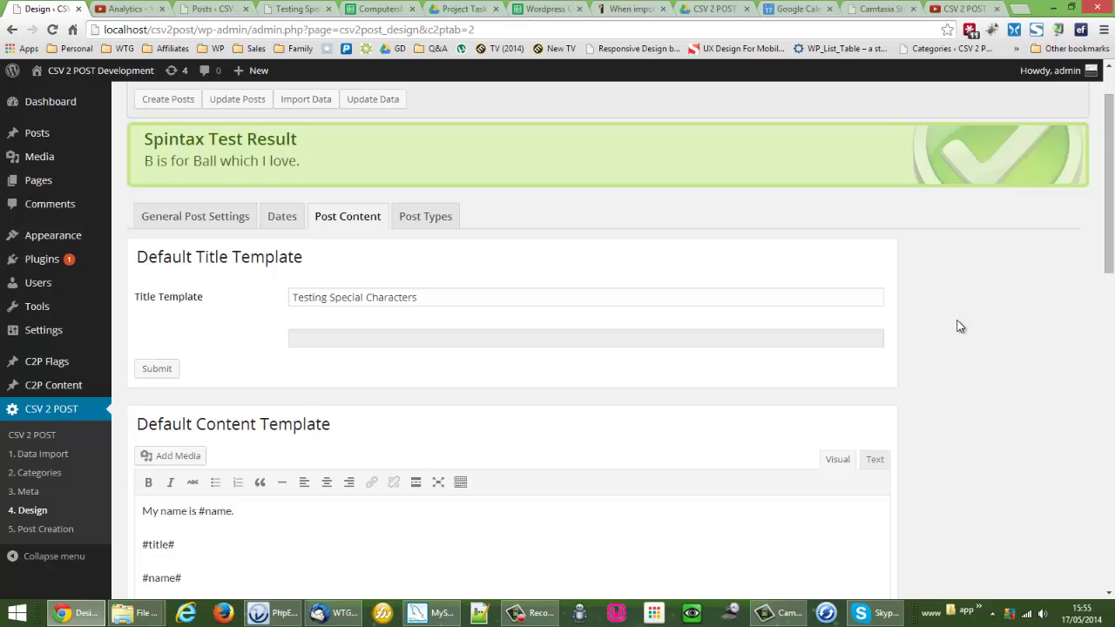
{"action": "scroll", "coordinate": [940, 378], "scroll_direction": "down", "scroll_amount": 6}
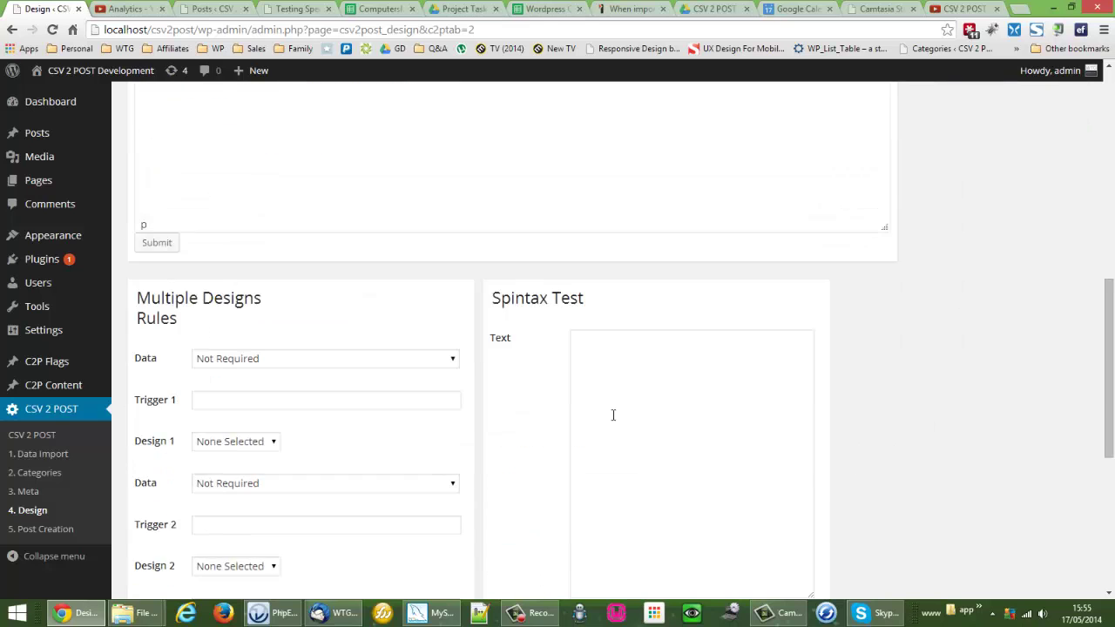
{"action": "left_click", "coordinate": [620, 415]}
{"action": "type", "text": "{"}
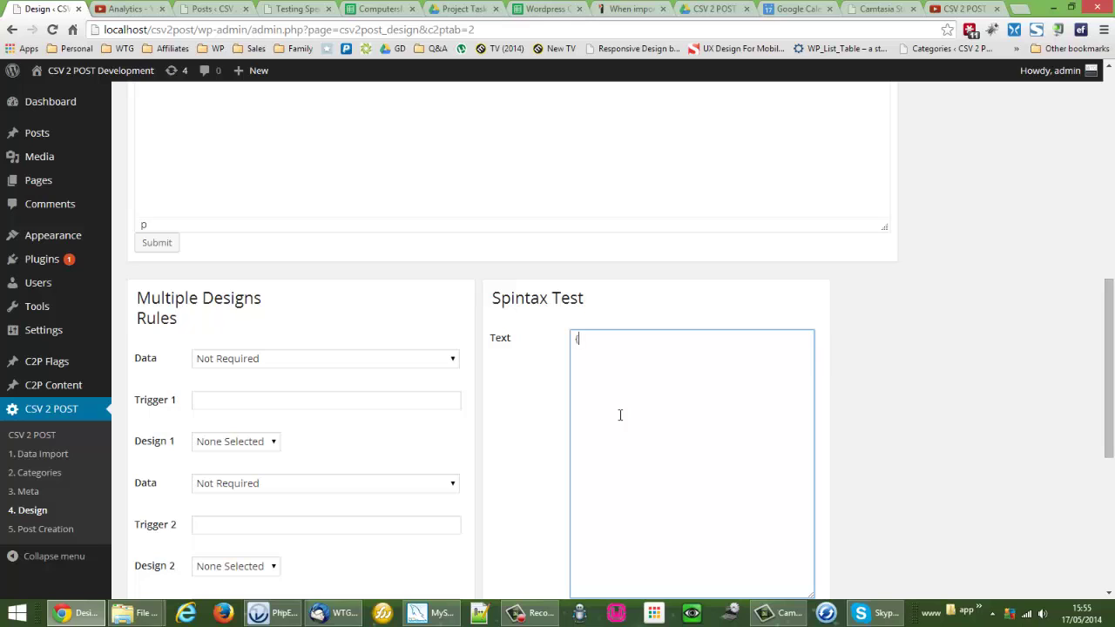
{"action": "type", "text": "My"}
{"action": "key", "text": "BackSpace"}
{"action": "key", "text": "BackSpace"}
{"action": "key", "text": "BackSpace"}
{"action": "type", "text": "My name is {Ryan|Ro"}
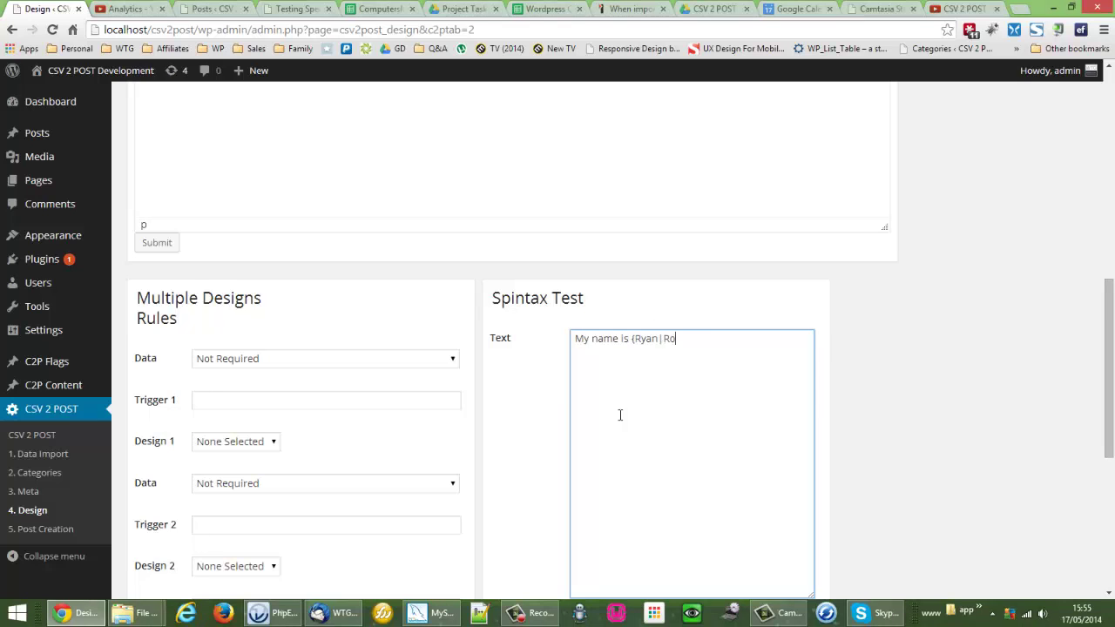
{"action": "type", "text": "bert|"}
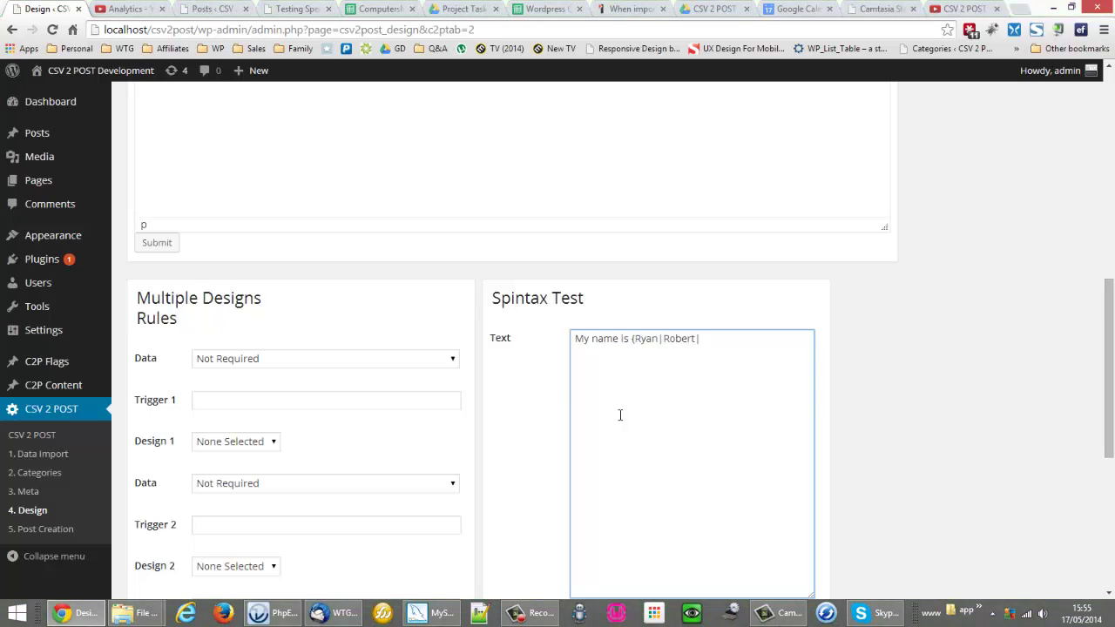
{"action": "type", "text": "Steven} and I'm {29|31|42"}
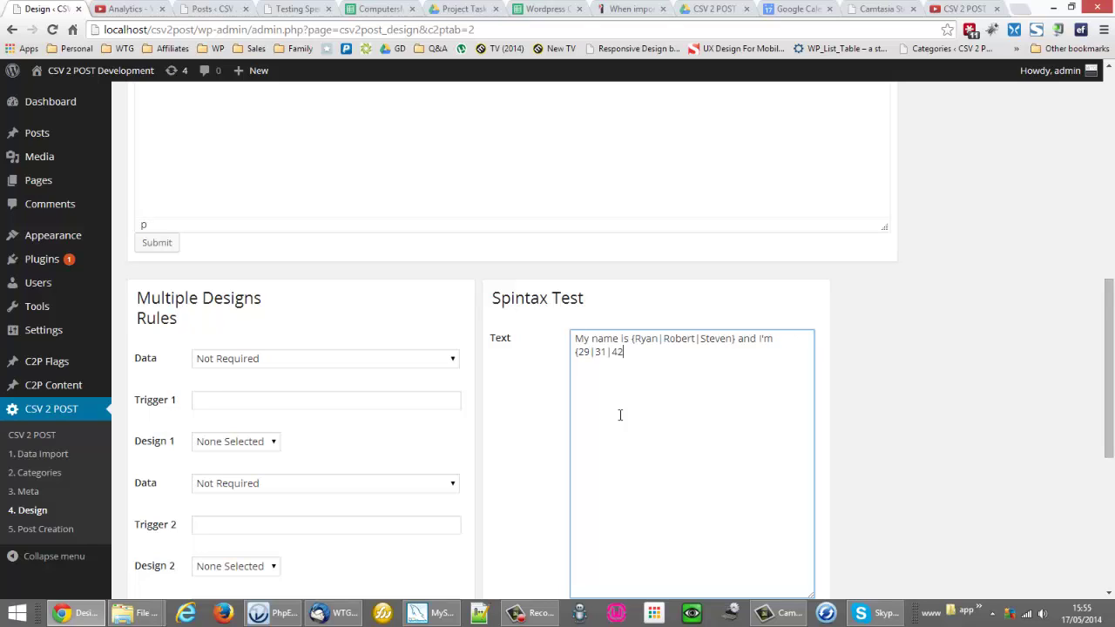
Complete the sentence with "|57} years old. I live in {Kirkcaldy|Fife|Scotland}." and copy the whole text
{"action": "type", "text": "|57} years old. I live in {Kirkcaldy"}
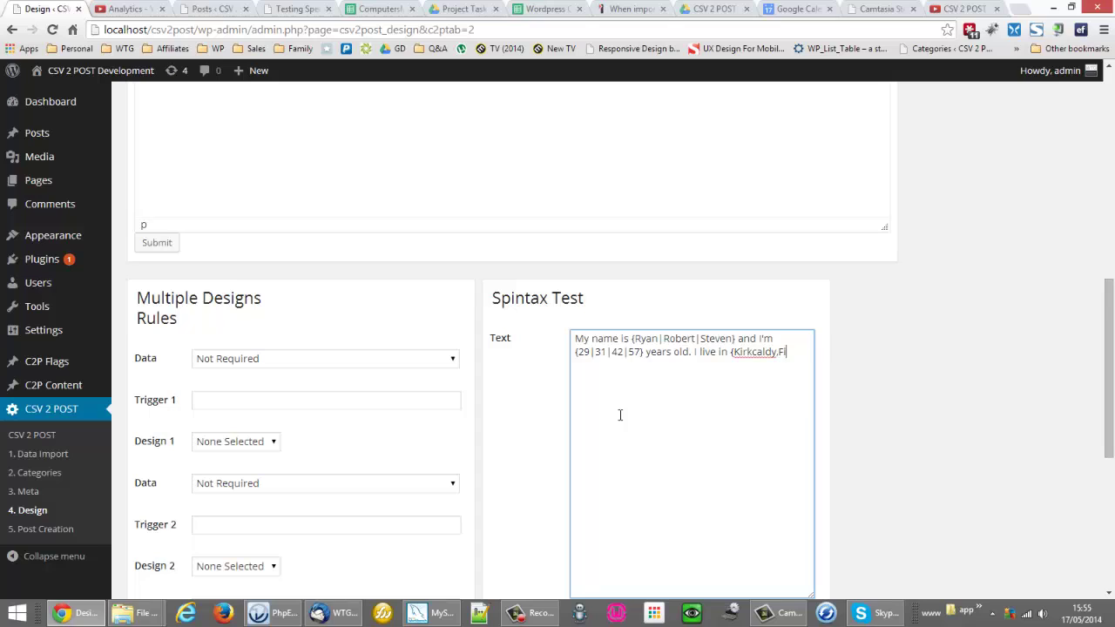
{"action": "type", "text": "|Fife|SC"}
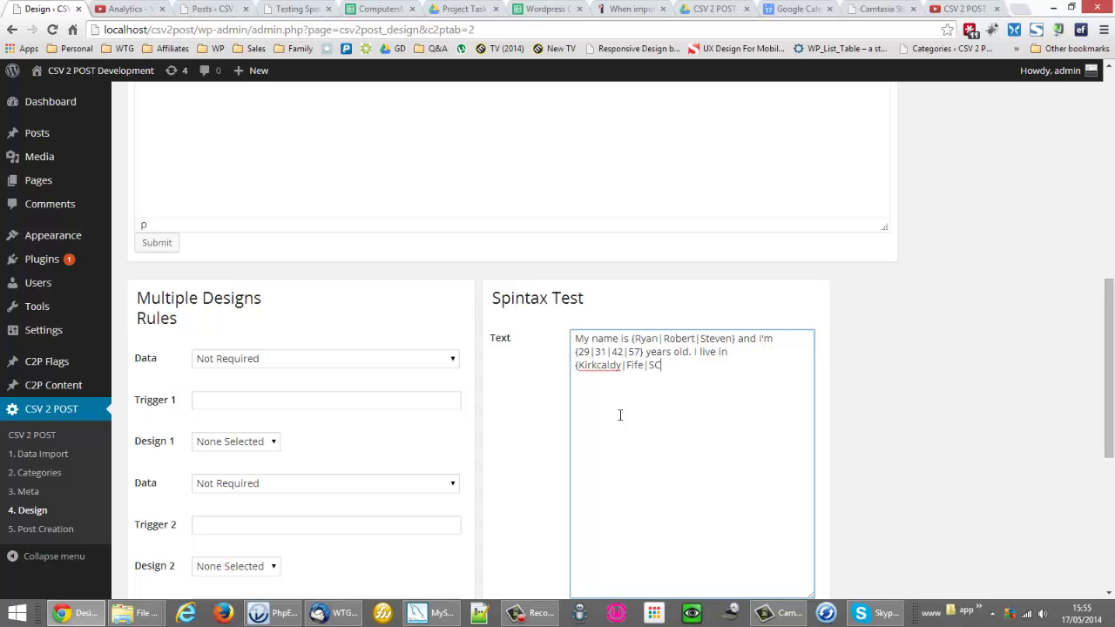
{"action": "type", "text": "ot"}
{"action": "key", "text": "BackSpace"}
{"action": "key", "text": "BackSpace"}
{"action": "key", "text": "BackSpace"}
{"action": "type", "text": "cotland"}
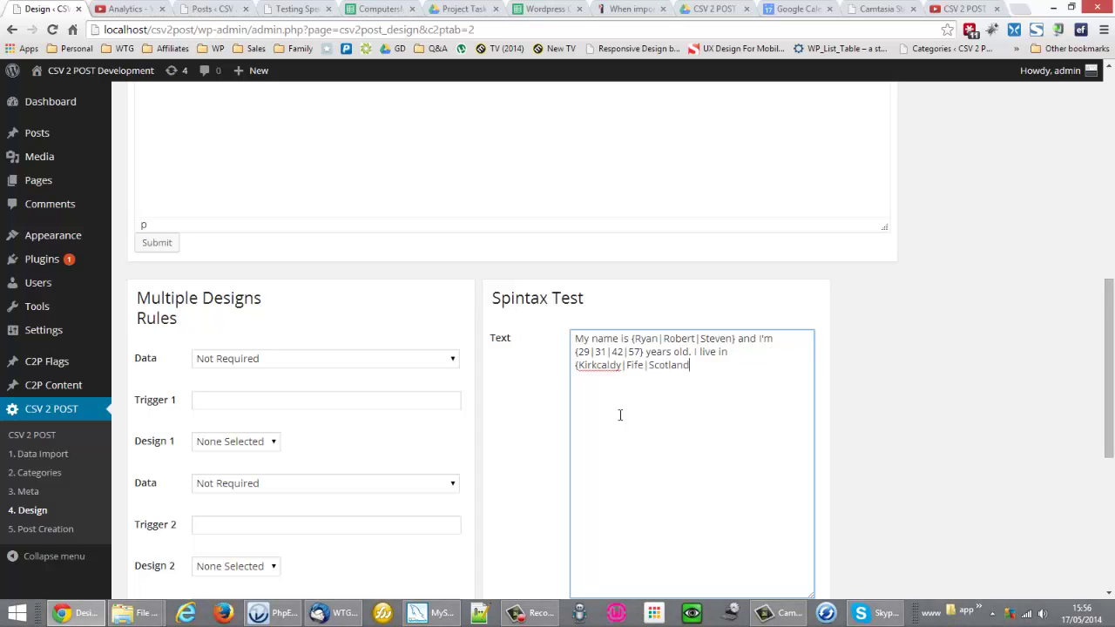
{"action": "type", "text": "}."}
{"action": "key", "text": "ctrl+a"}
{"action": "key", "text": "ctrl+c"}
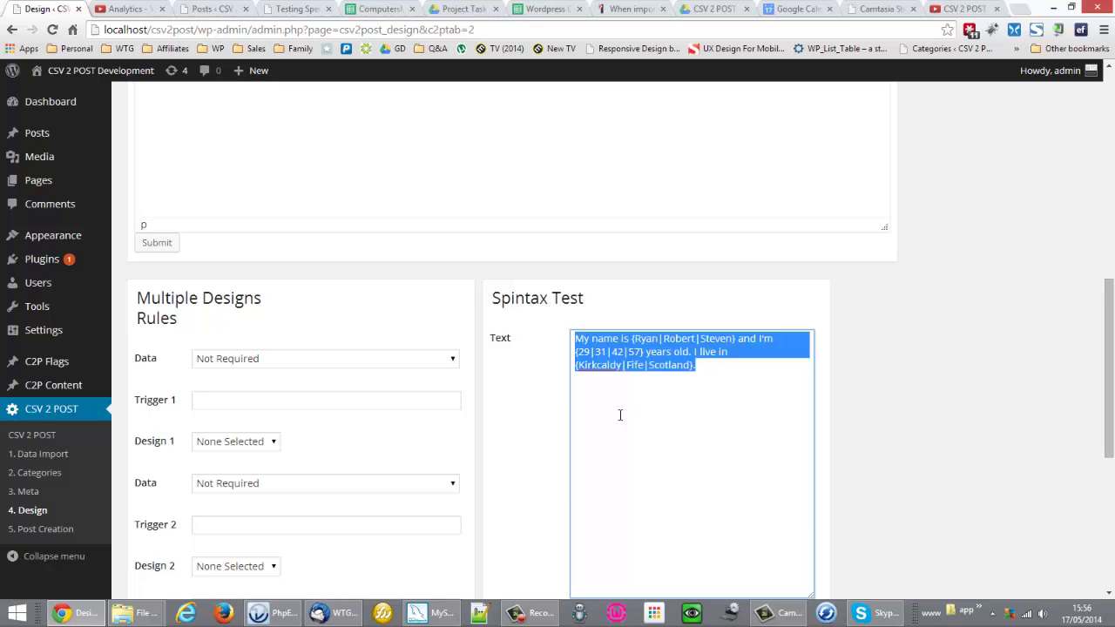
Submit the name, age and location spintax test, and rerun it three times by resubmitting the form
{"action": "scroll", "coordinate": [578, 473], "scroll_direction": "down", "scroll_amount": 2}
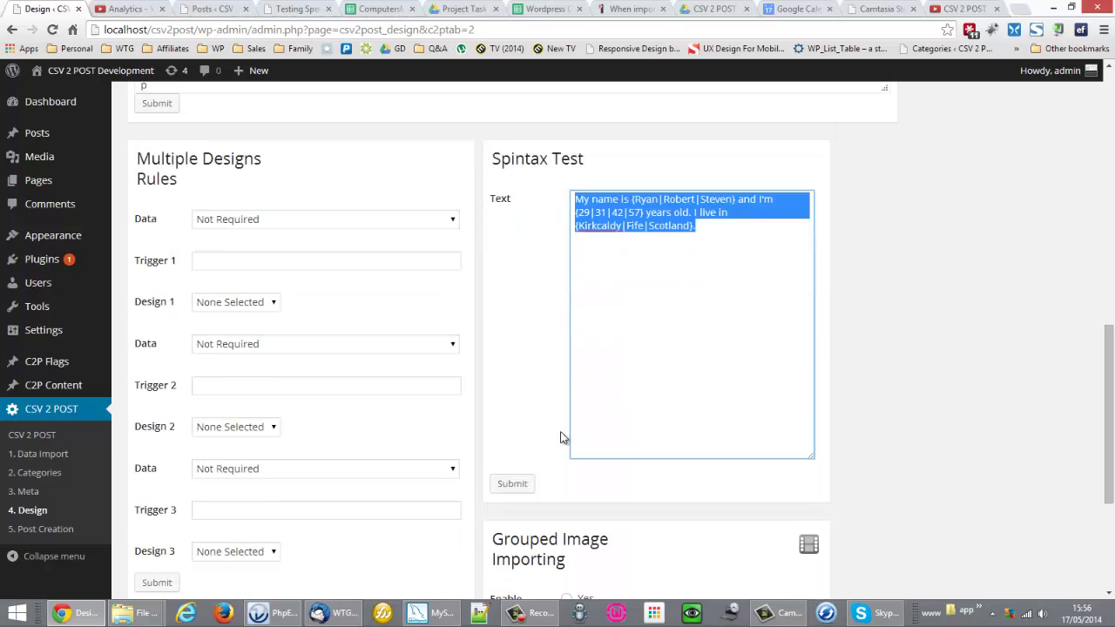
{"action": "left_click", "coordinate": [512, 484]}
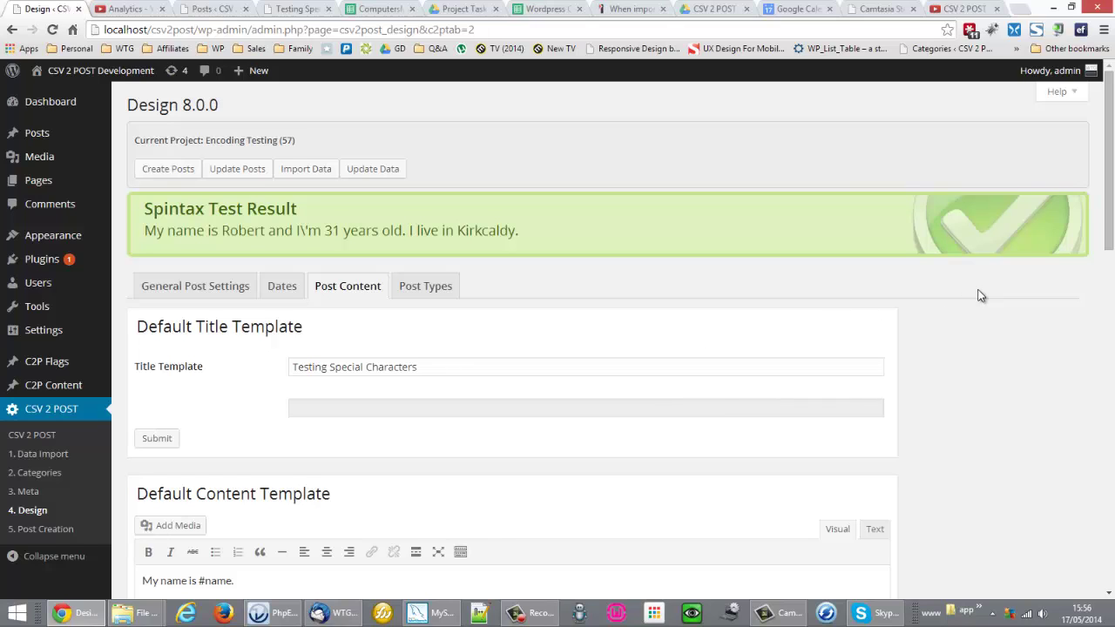
{"action": "key", "text": "F5"}
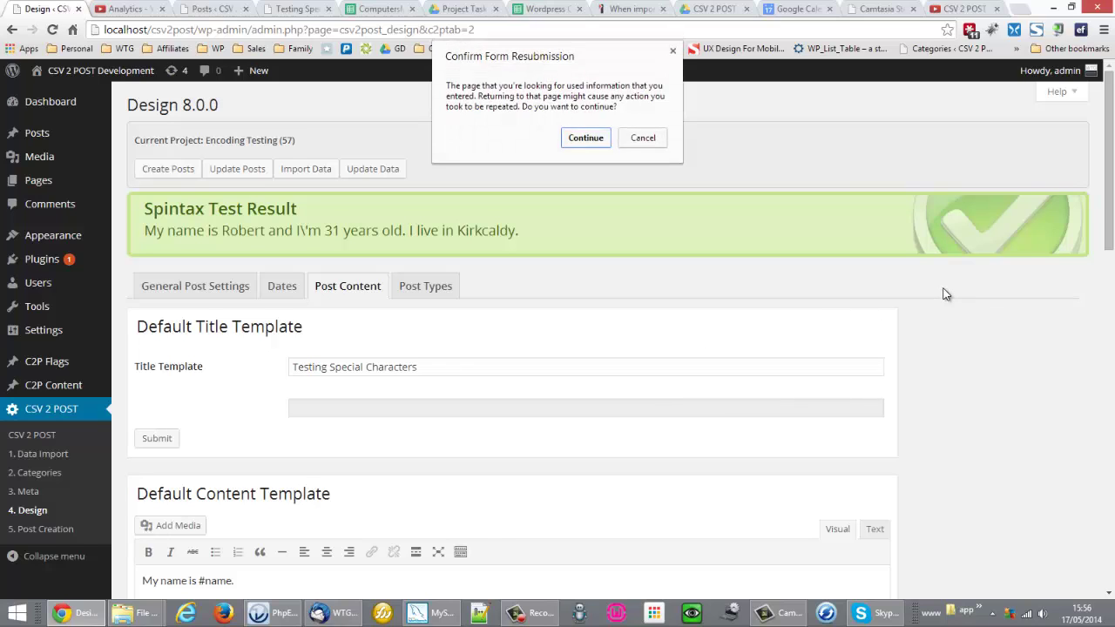
{"action": "key", "text": "Return"}
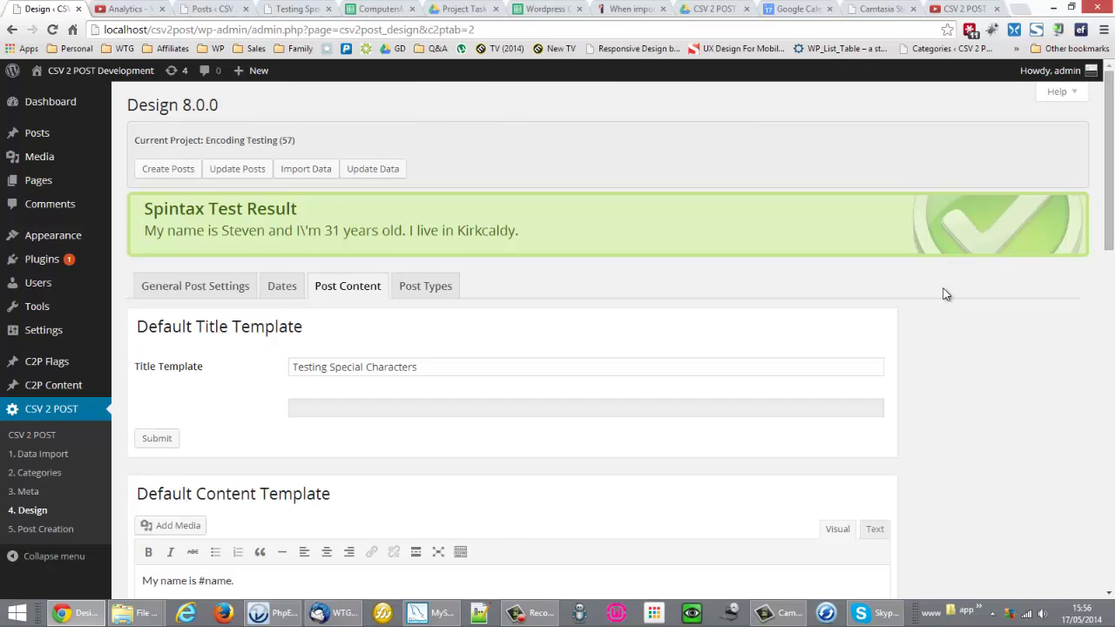
{"action": "key", "text": "F5"}
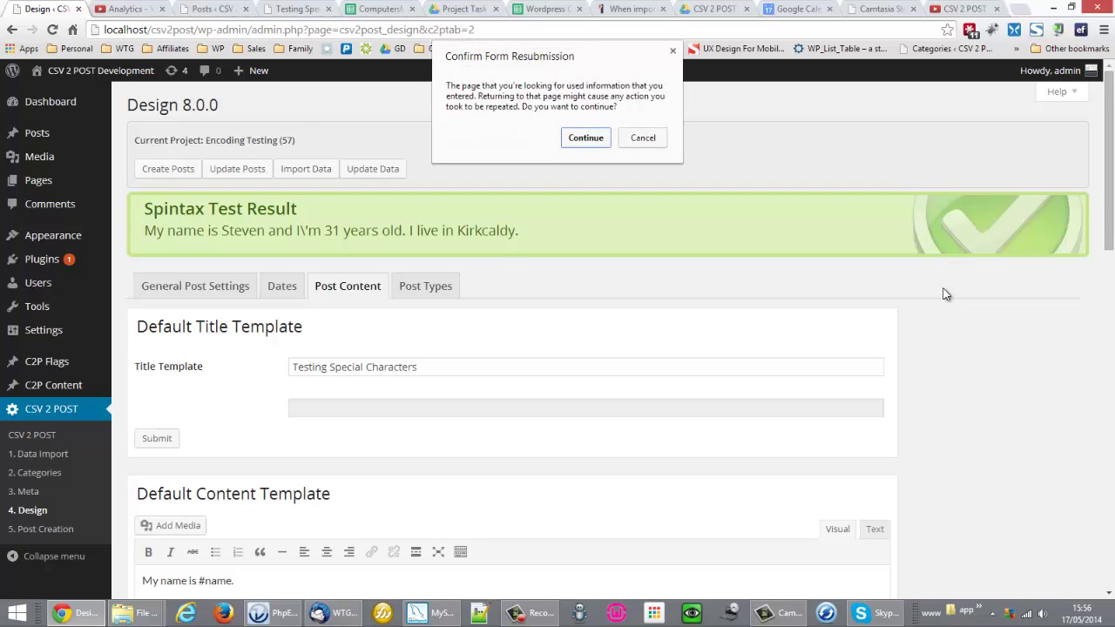
{"action": "key", "text": "Return"}
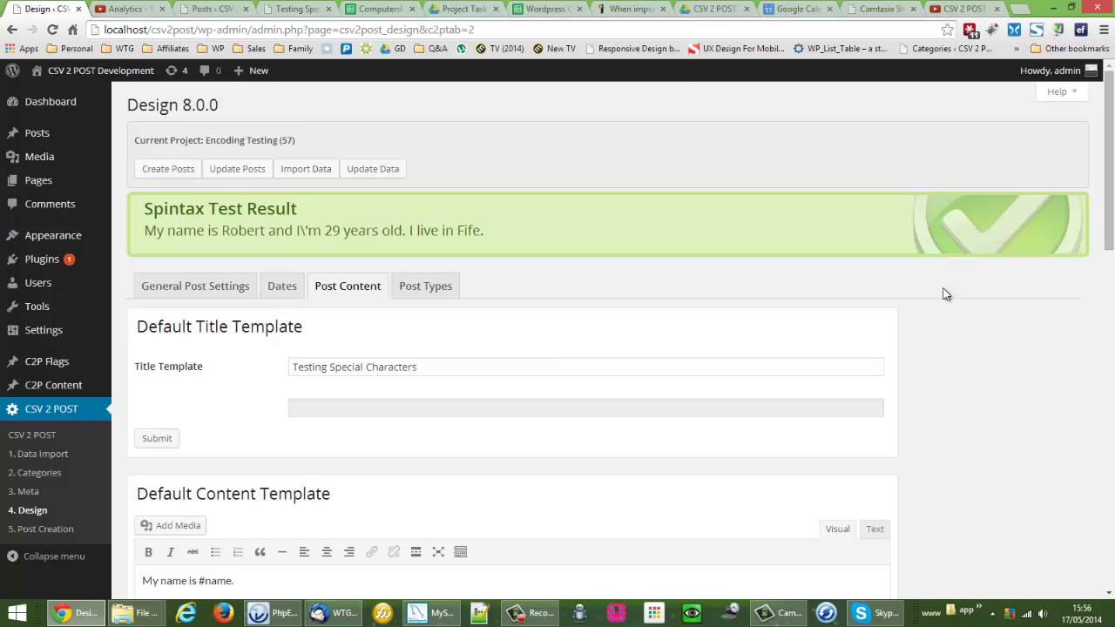
{"action": "key", "text": "F5"}
{"action": "key", "text": "Return"}
Paste the copied sentence into the Spintax Test text and wrap it in an outer group with a duplicate as second alternative
{"action": "scroll", "coordinate": [945, 294], "scroll_direction": "down", "scroll_amount": 6}
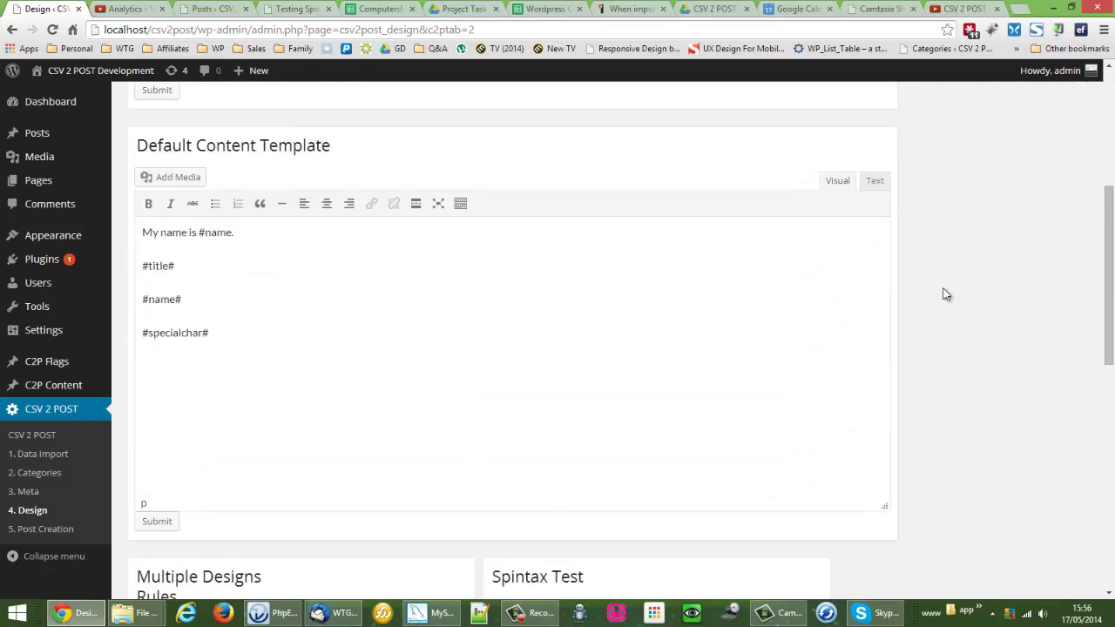
{"action": "scroll", "coordinate": [945, 293], "scroll_direction": "down", "scroll_amount": 4}
{"action": "left_click", "coordinate": [739, 279]}
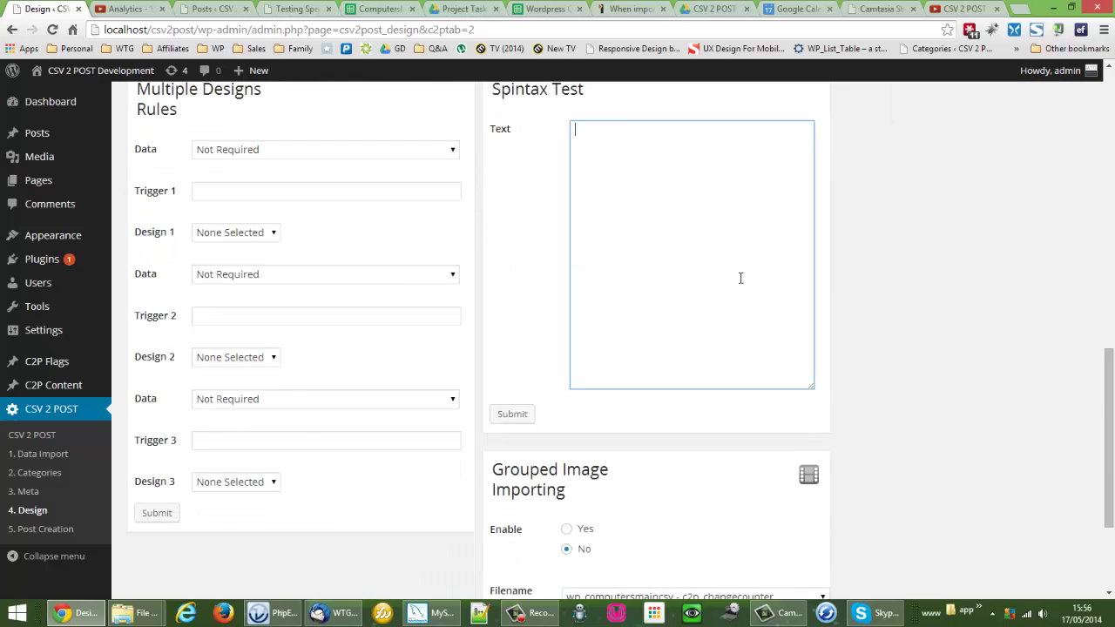
{"action": "key", "text": "ctrl+v"}
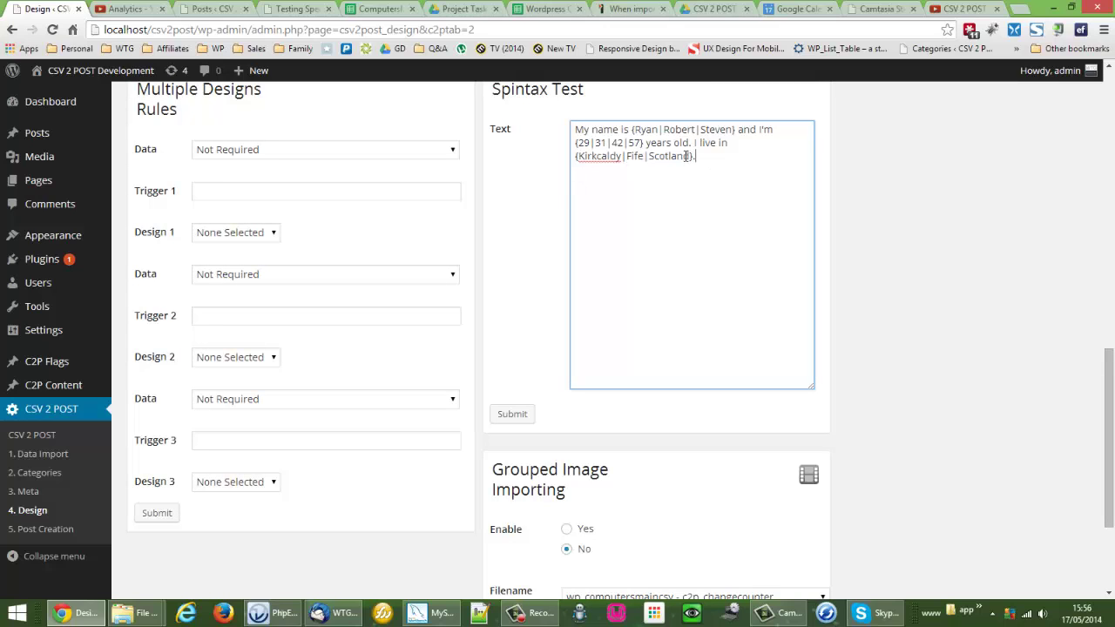
{"action": "left_click_drag", "start_coordinate": [686, 156], "coordinate": [540, 110]}
{"action": "left_click", "coordinate": [576, 129]}
{"action": "type", "text": "{"}
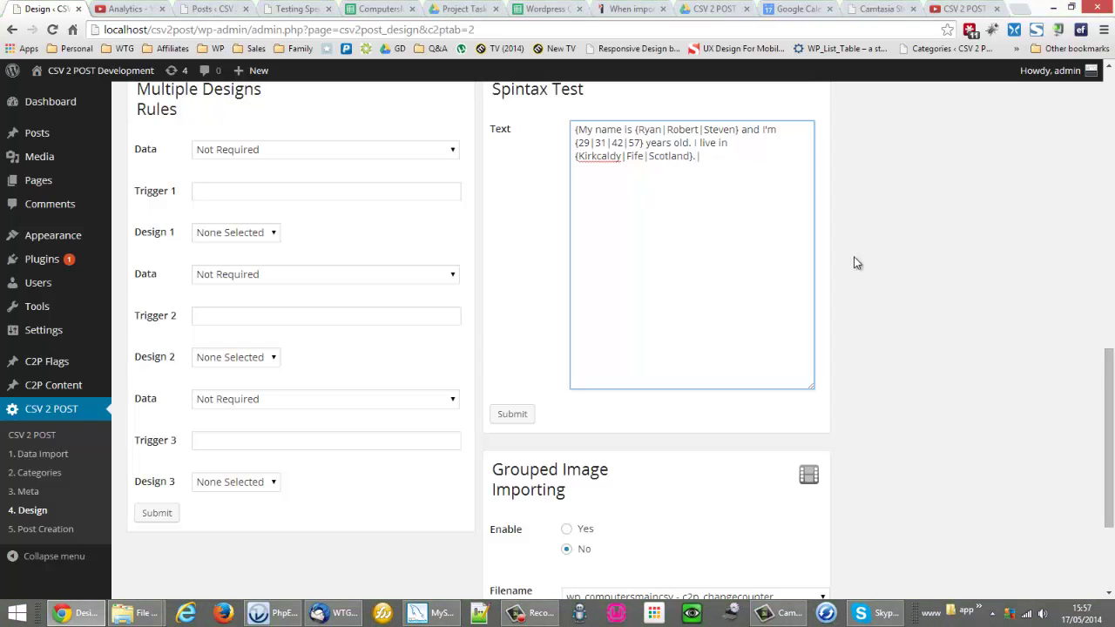
{"action": "type", "text": "{My name is {Ryan|Robert|Steven} and I'm {29|31|42|57} years old. I live in {Kirkcaldy|Fife|Scotland}."}
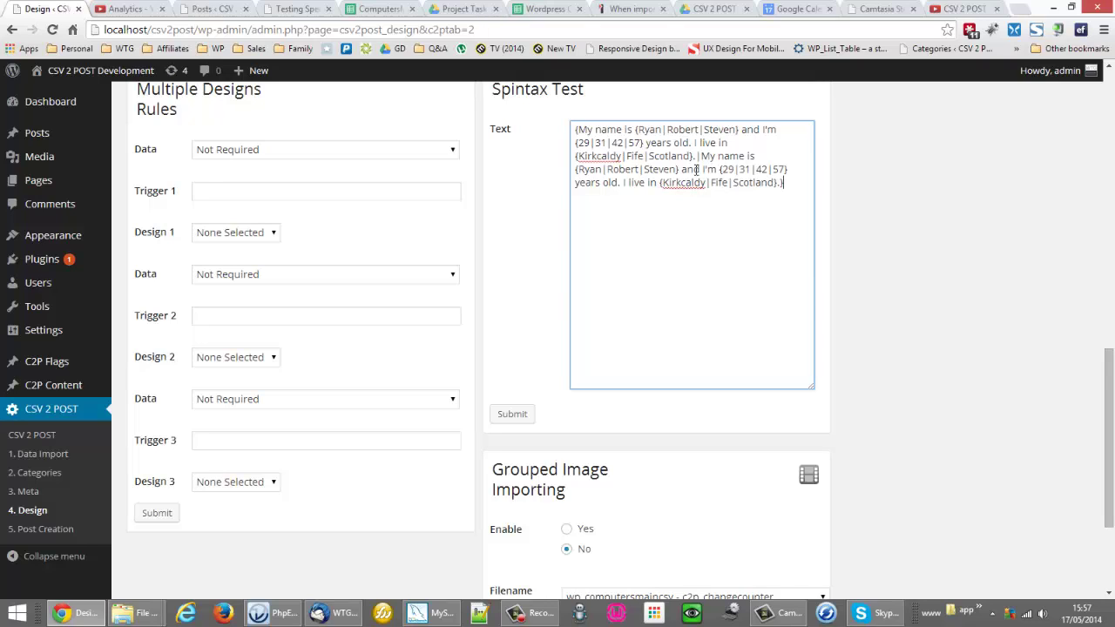
Replace the three first names in the second alternative of the Spintax Test text with three female first names
{"action": "double_click", "coordinate": [594, 168]}
{"action": "type", "text": "Summer"}
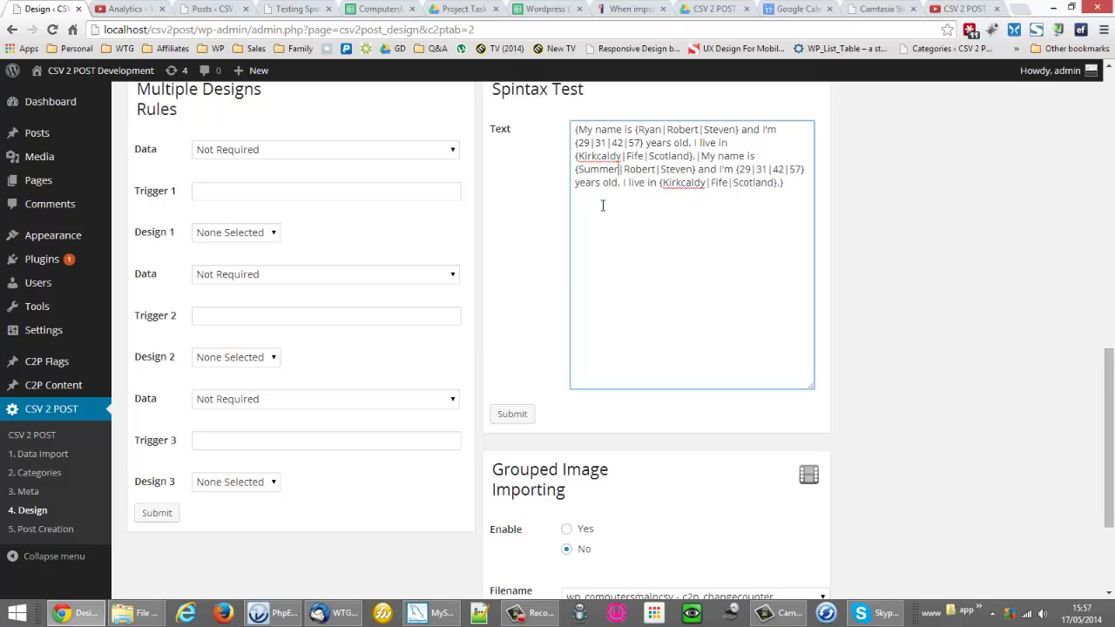
{"action": "double_click", "coordinate": [625, 170]}
{"action": "type", "text": "Keira"}
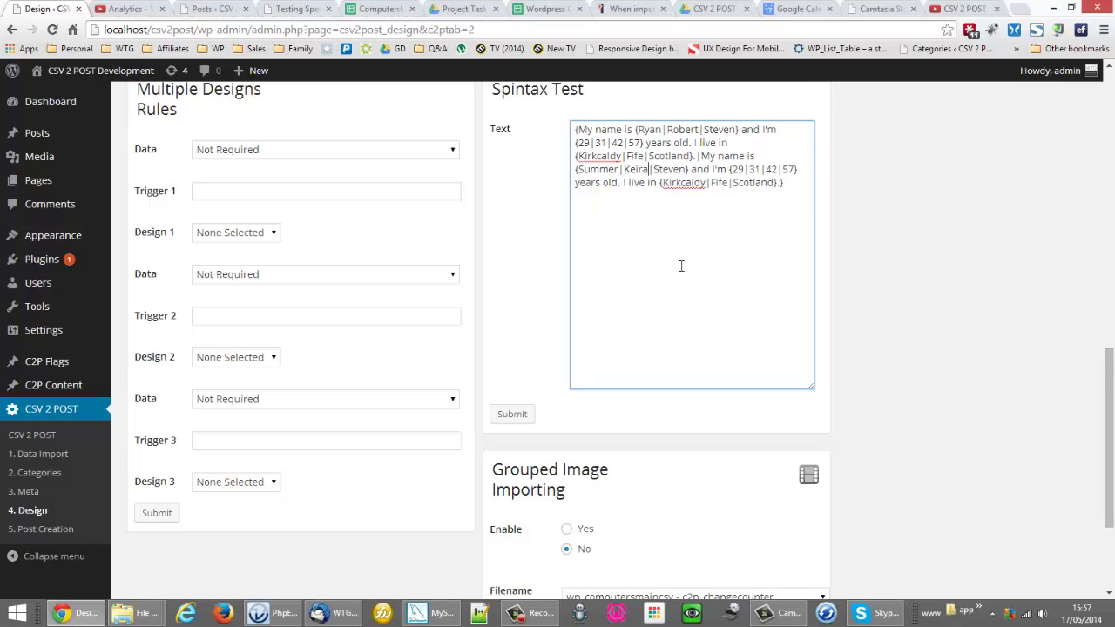
{"action": "double_click", "coordinate": [670, 171]}
{"action": "type", "text": "Zara"}
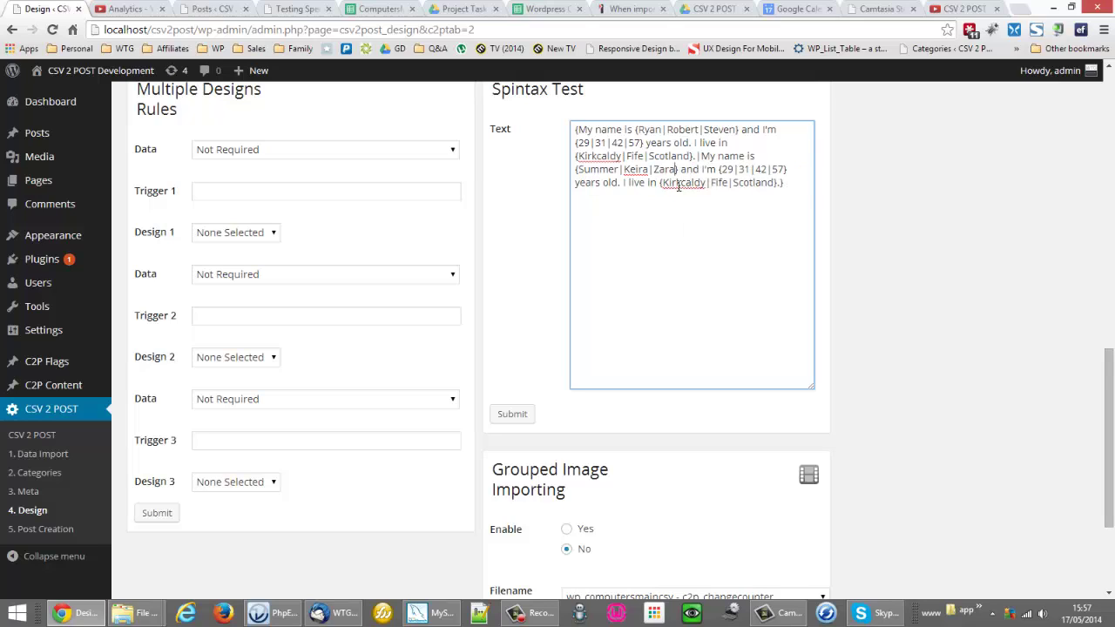
Change the age group in the second alternative to {19|71|12|97}
{"action": "left_click", "coordinate": [727, 169]}
{"action": "key", "text": "BackSpace"}
{"action": "type", "text": "1"}
{"action": "left_click", "coordinate": [739, 170]}
{"action": "key", "text": "BackSpace"}
{"action": "type", "text": "7"}
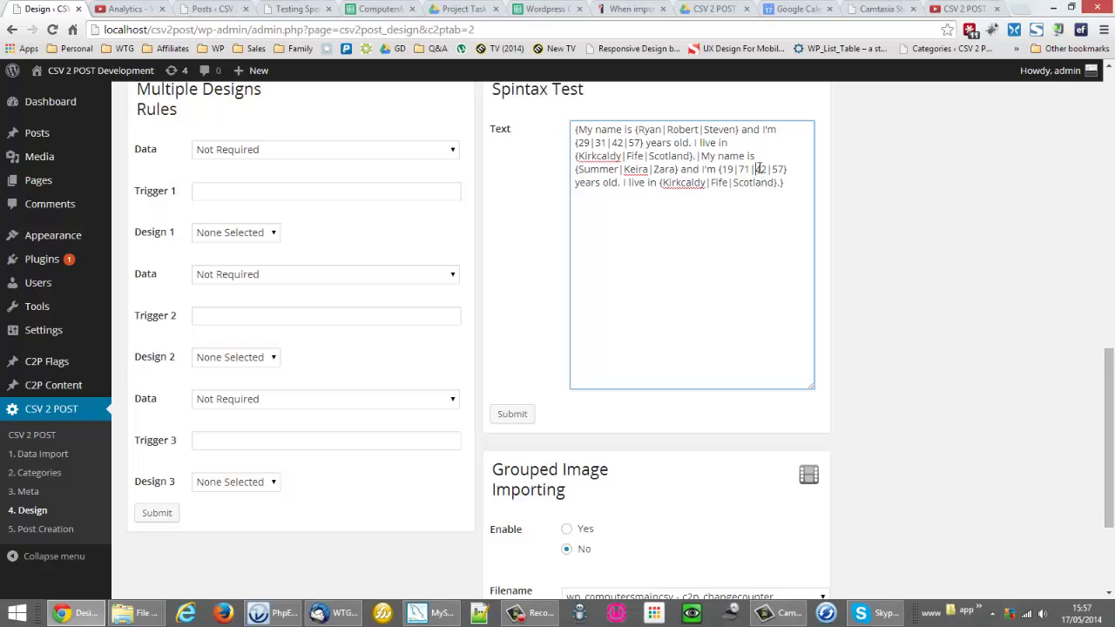
{"action": "double_click", "coordinate": [757, 169]}
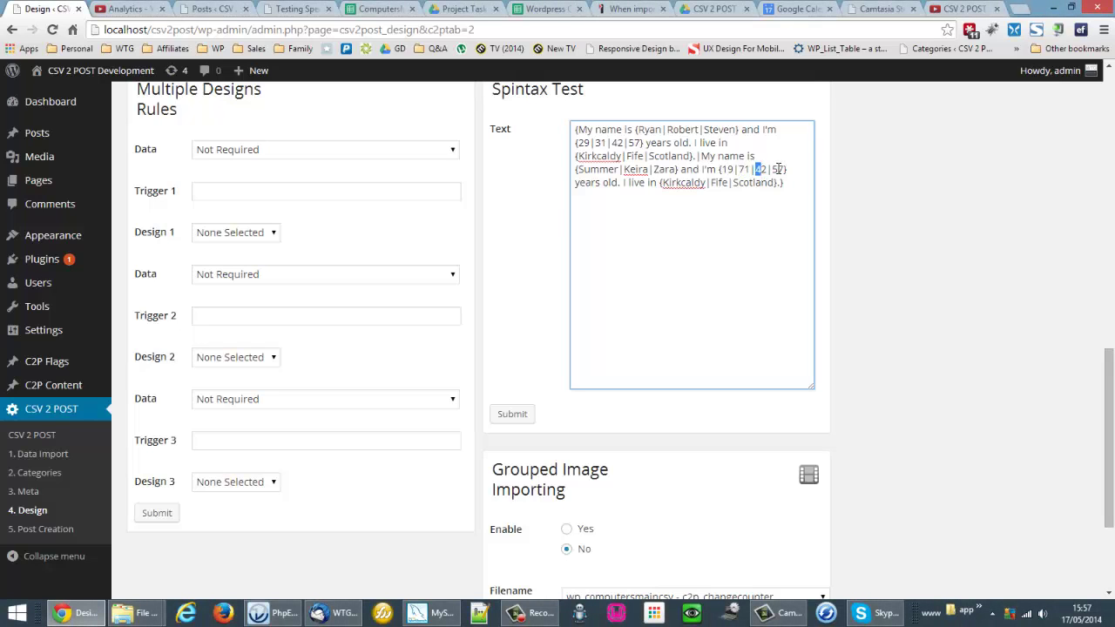
{"action": "type", "text": "12"}
{"action": "double_click", "coordinate": [777, 169]}
{"action": "type", "text": "9"}
Change the location group in the second alternative to {Edinburgh|Aberdeen|UK}
{"action": "double_click", "coordinate": [684, 183]}
{"action": "type", "text": "Edinb"}
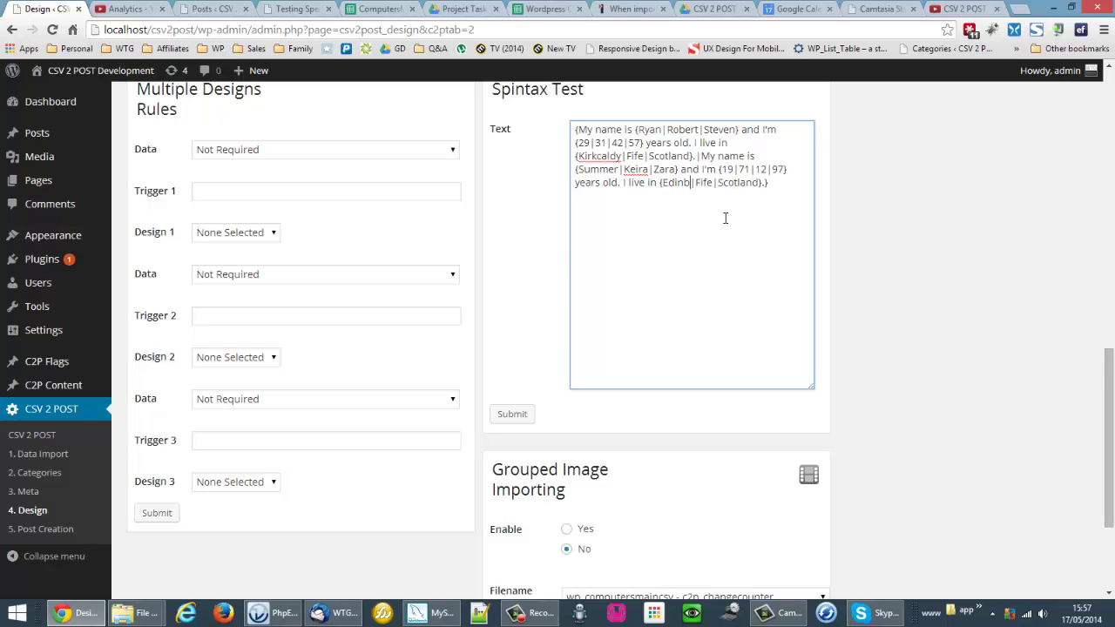
{"action": "type", "text": "urgh"}
{"action": "double_click", "coordinate": [725, 182]}
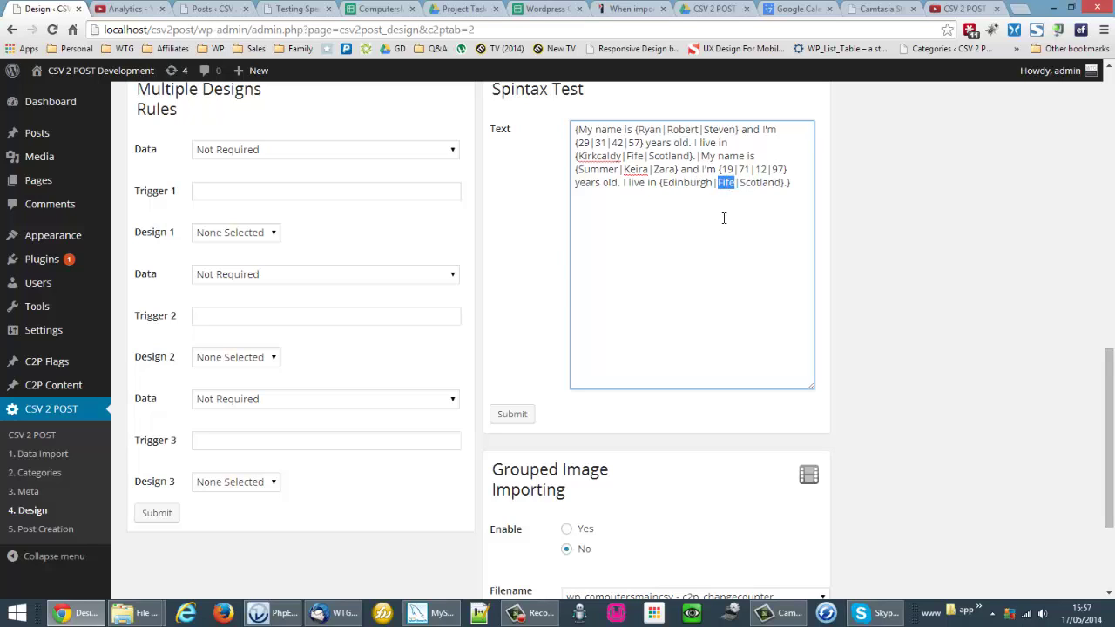
{"action": "type", "text": "Aberdenn"}
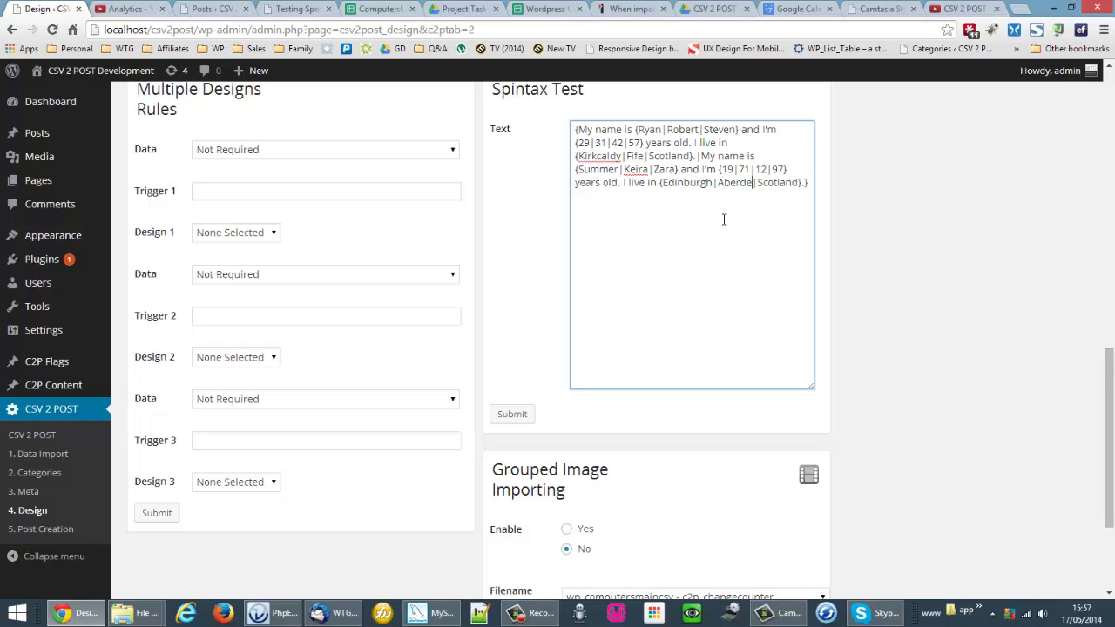
{"action": "key", "text": "BackSpace"}
{"action": "key", "text": "BackSpace"}
{"action": "type", "text": "en"}
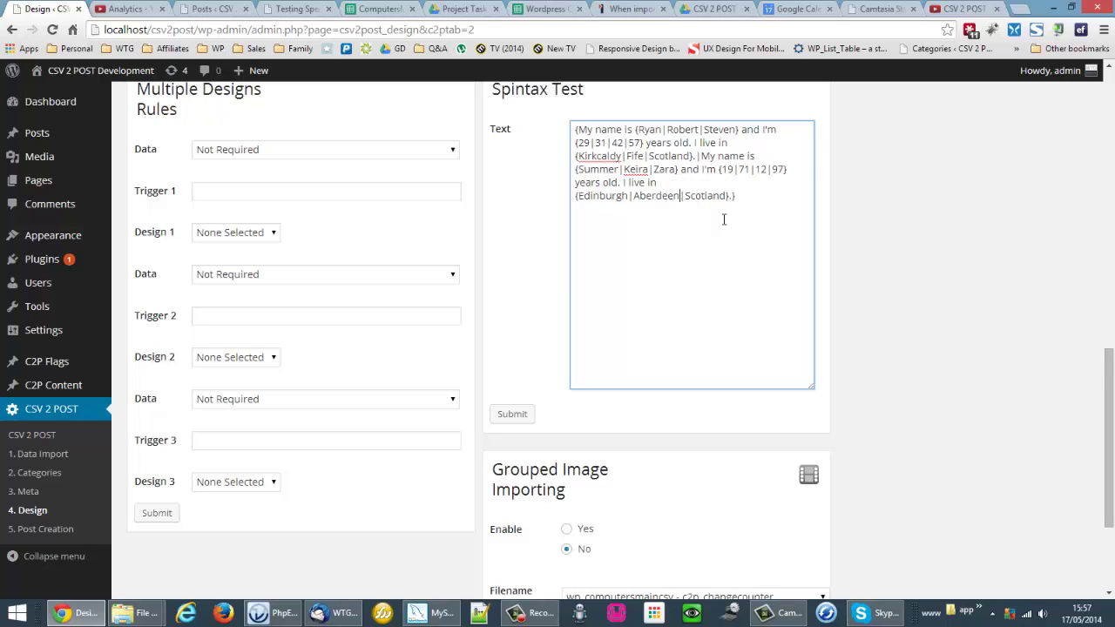
{"action": "double_click", "coordinate": [705, 195]}
{"action": "type", "text": "UK"}
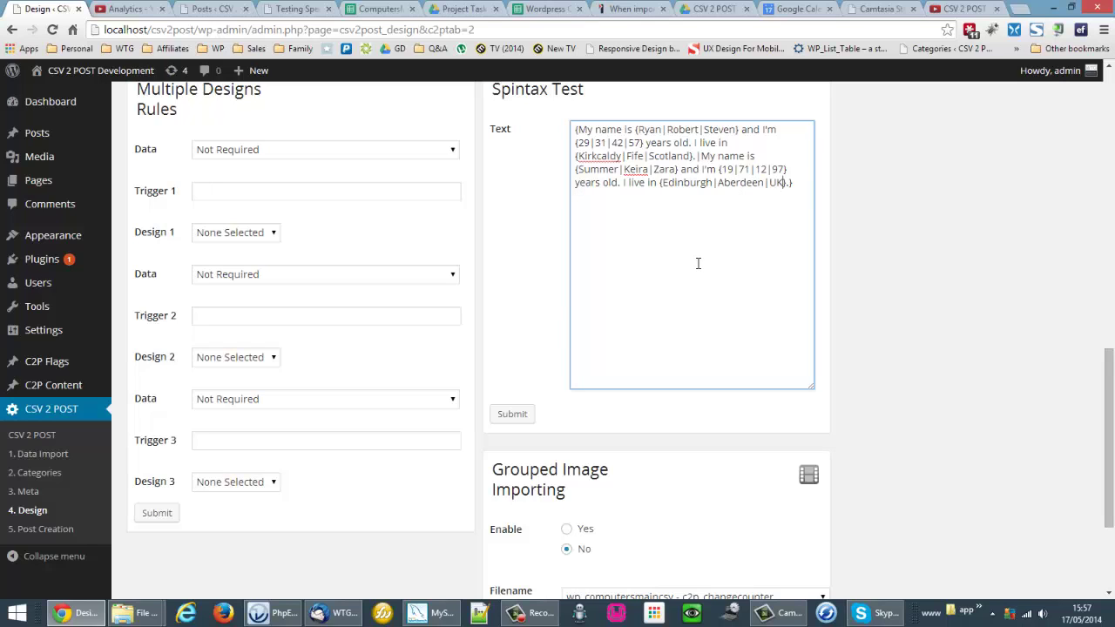
Copy the whole nested spintax text and submit the Spintax Test
{"action": "key", "text": "ctrl+a"}
{"action": "key", "text": "ctrl+c"}
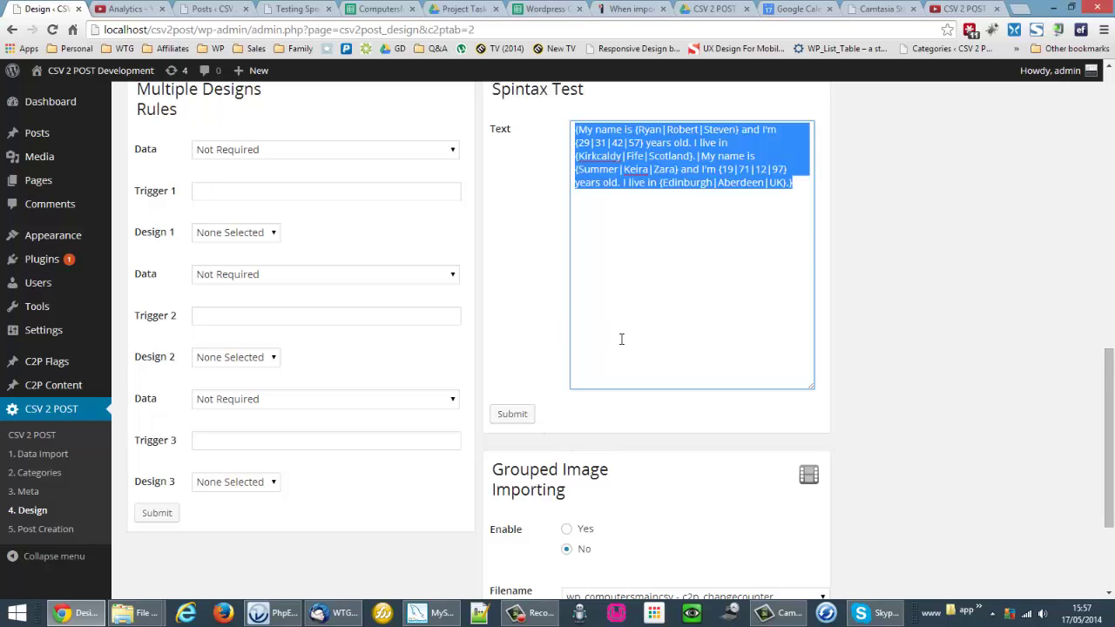
{"action": "left_click", "coordinate": [521, 416]}
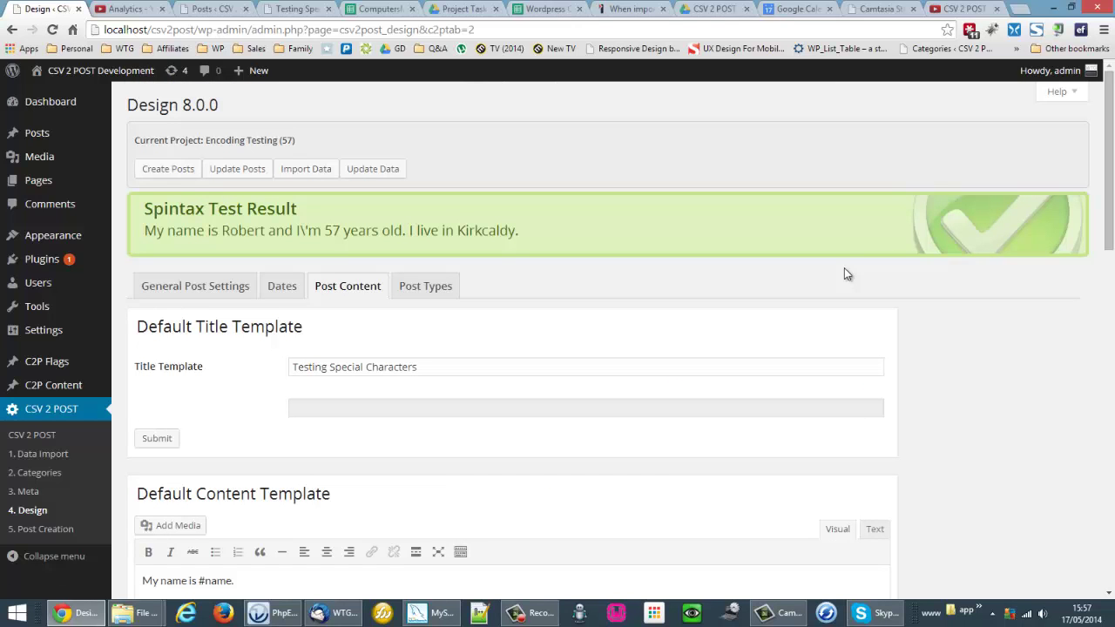
Paste the copied nested spintax back into the Spintax Test text to review its two alternatives
{"action": "scroll", "coordinate": [844, 267], "scroll_direction": "down", "scroll_amount": 9}
{"action": "left_click", "coordinate": [712, 351]}
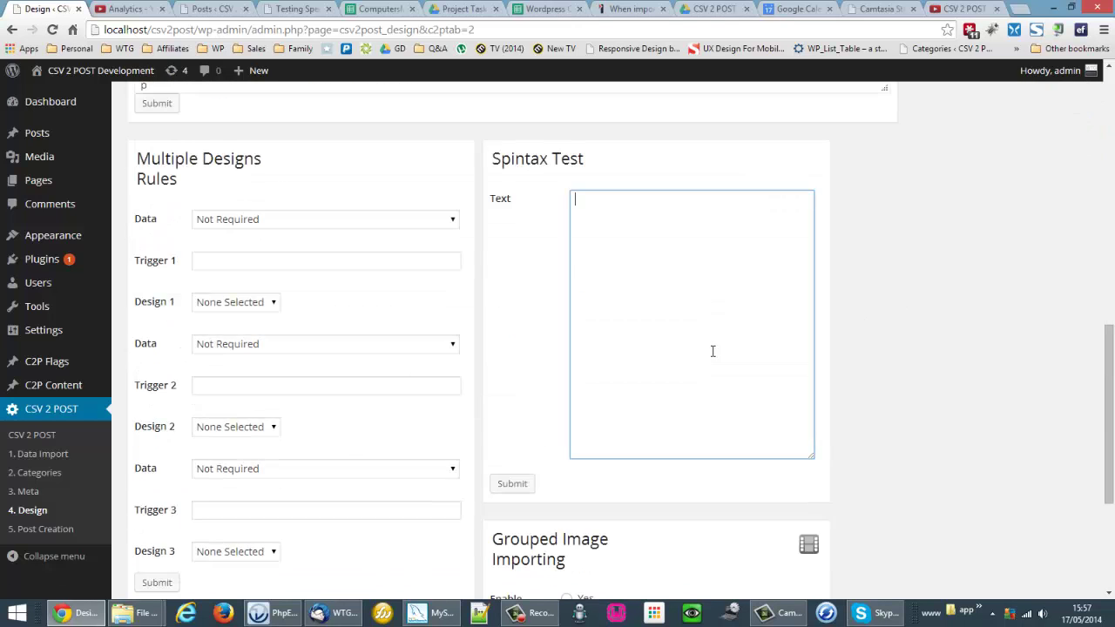
{"action": "key", "text": "ctrl+v"}
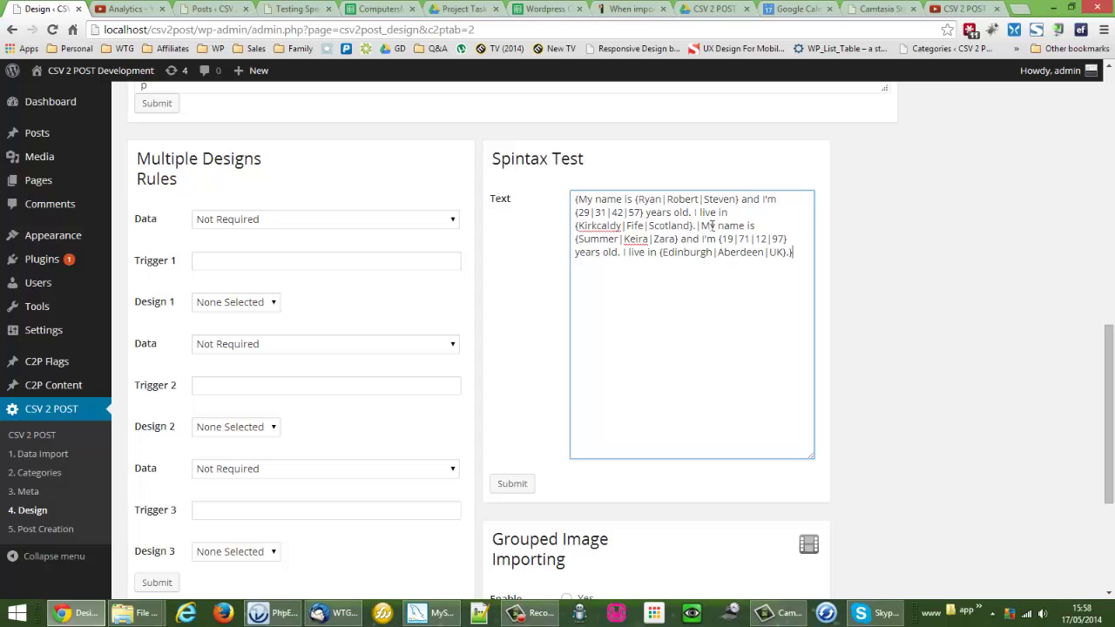
Rerun the nested spintax test seven times by resubmitting the form, comparing the Spintax Test Result each time
{"action": "scroll", "coordinate": [906, 211], "scroll_direction": "up", "scroll_amount": 2}
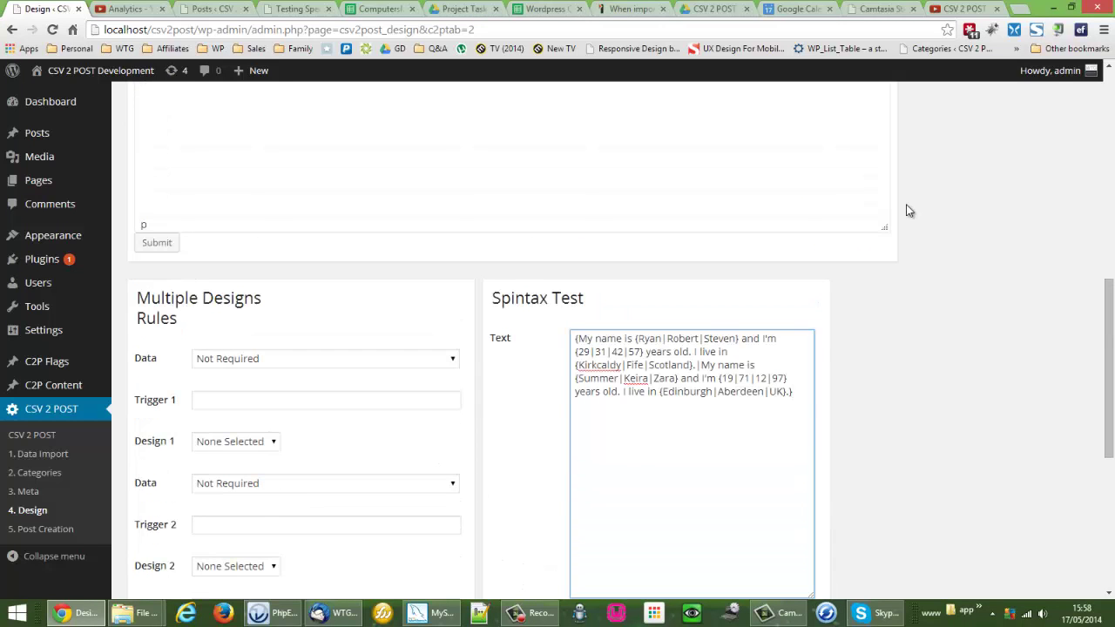
{"action": "scroll", "coordinate": [906, 210], "scroll_direction": "up", "scroll_amount": 8}
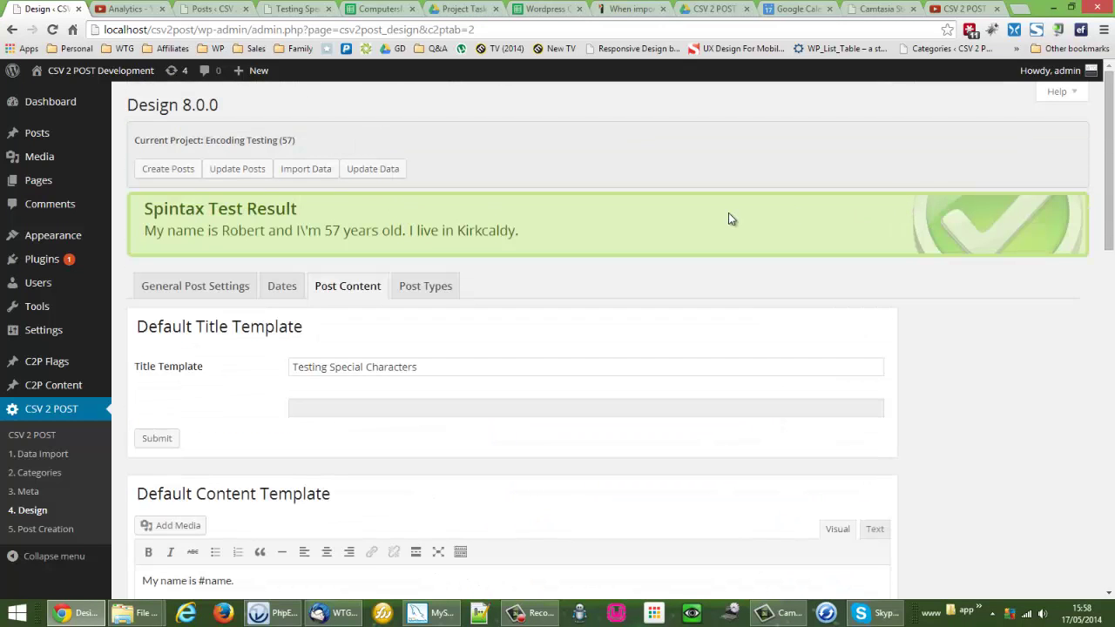
{"action": "key", "text": "F5"}
{"action": "key", "text": "Return"}
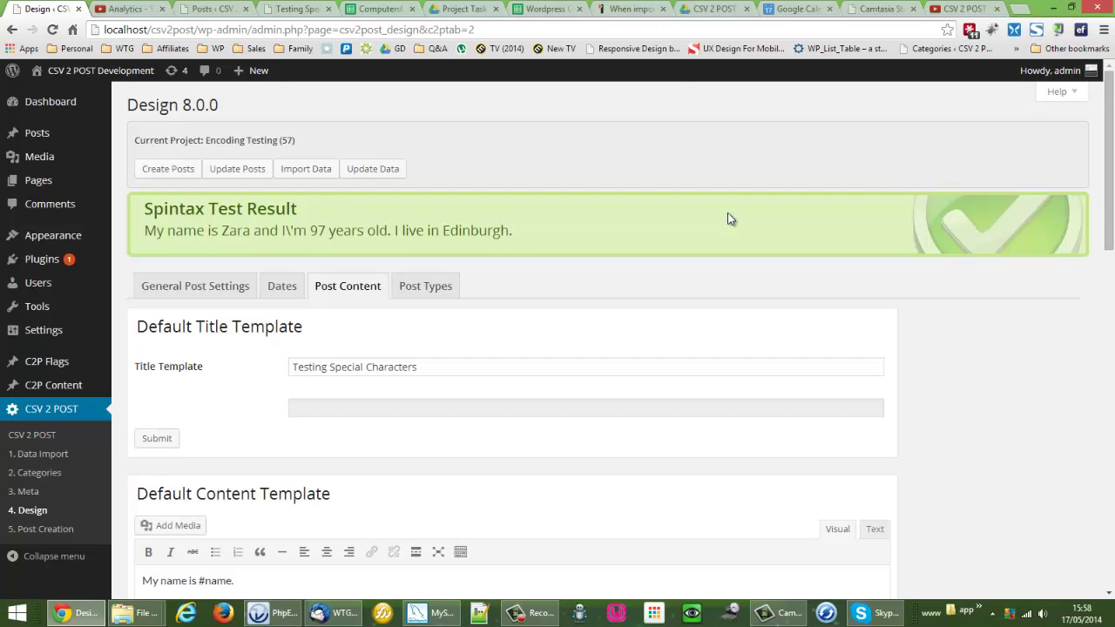
{"action": "key", "text": "F5"}
{"action": "key", "text": "Return"}
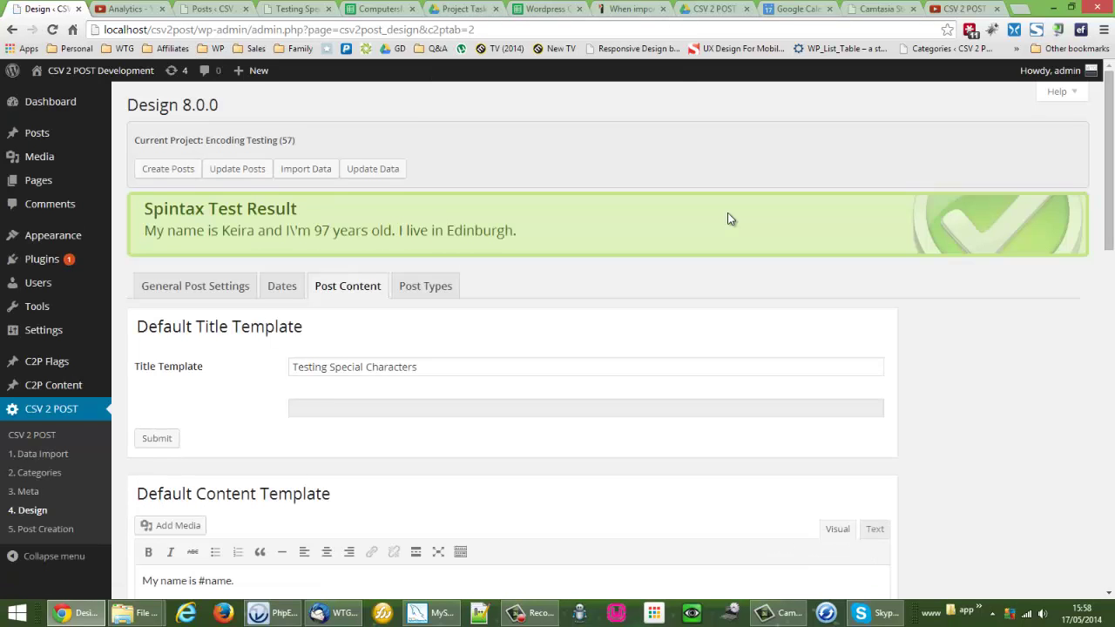
{"action": "key", "text": "F5"}
{"action": "key", "text": "Return"}
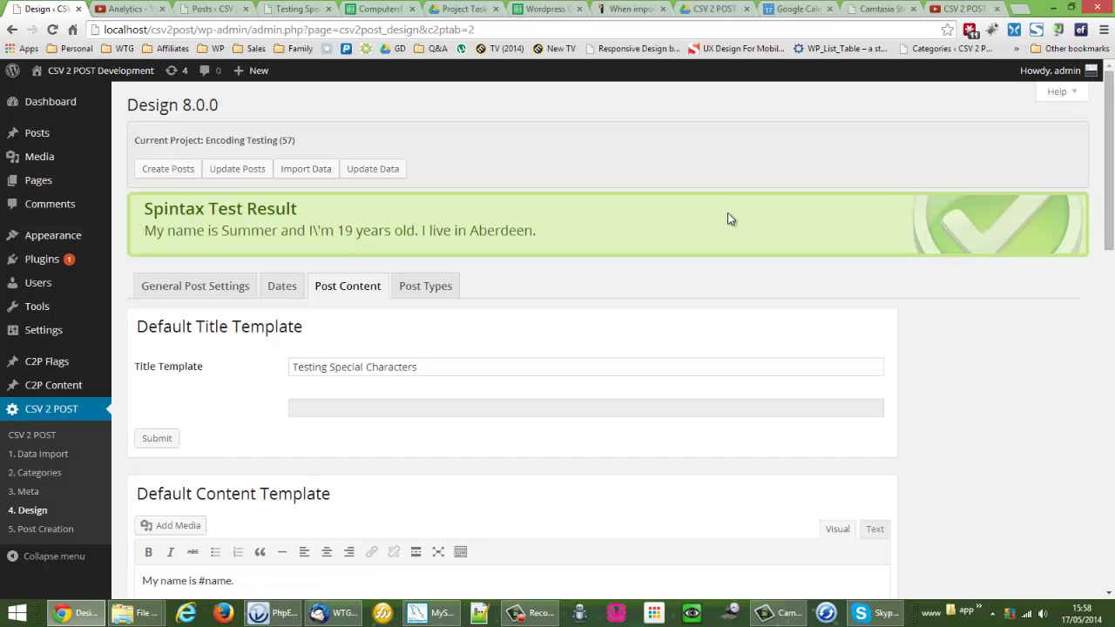
{"action": "key", "text": "F5"}
{"action": "key", "text": "Return"}
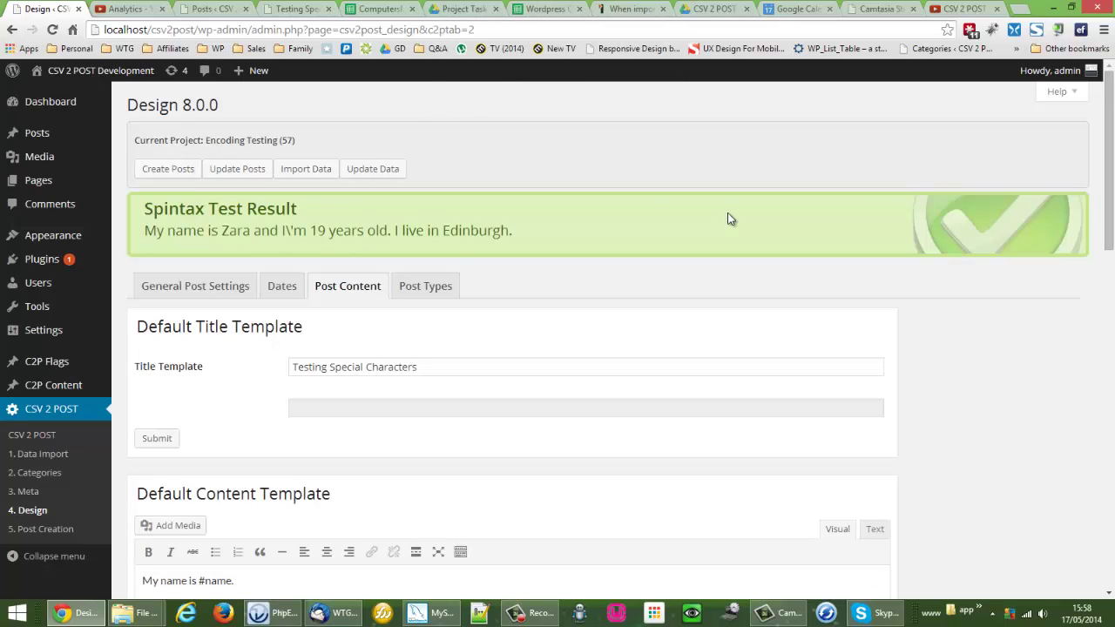
{"action": "key", "text": "F5"}
{"action": "key", "text": "Return"}
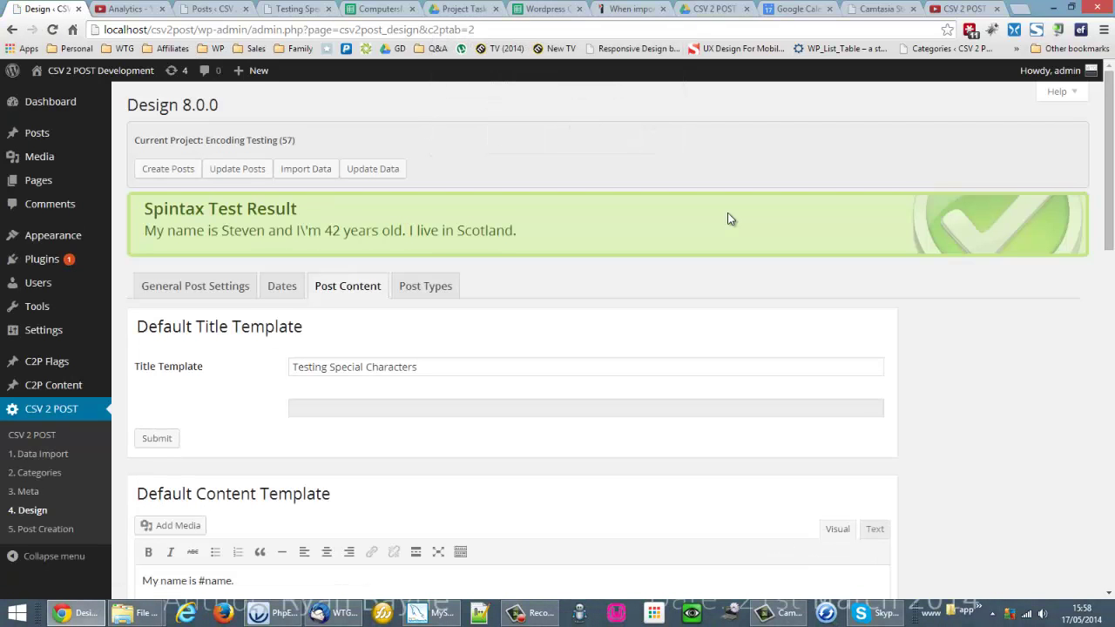
{"action": "key", "text": "F5"}
{"action": "key", "text": "Return"}
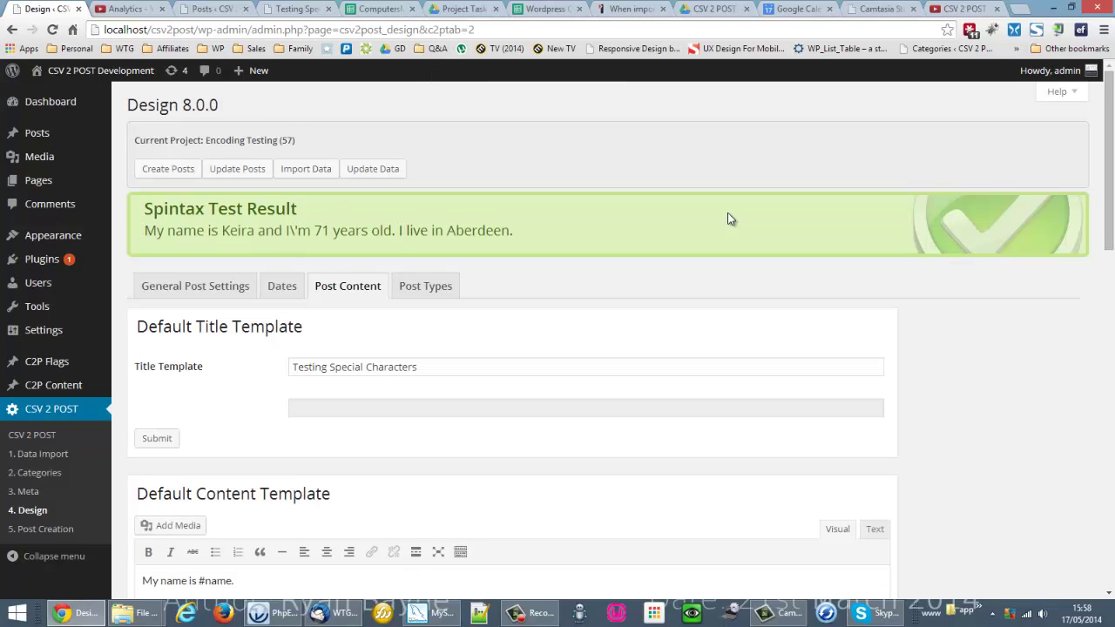
{"action": "key", "text": "F5"}
{"action": "key", "text": "Return"}
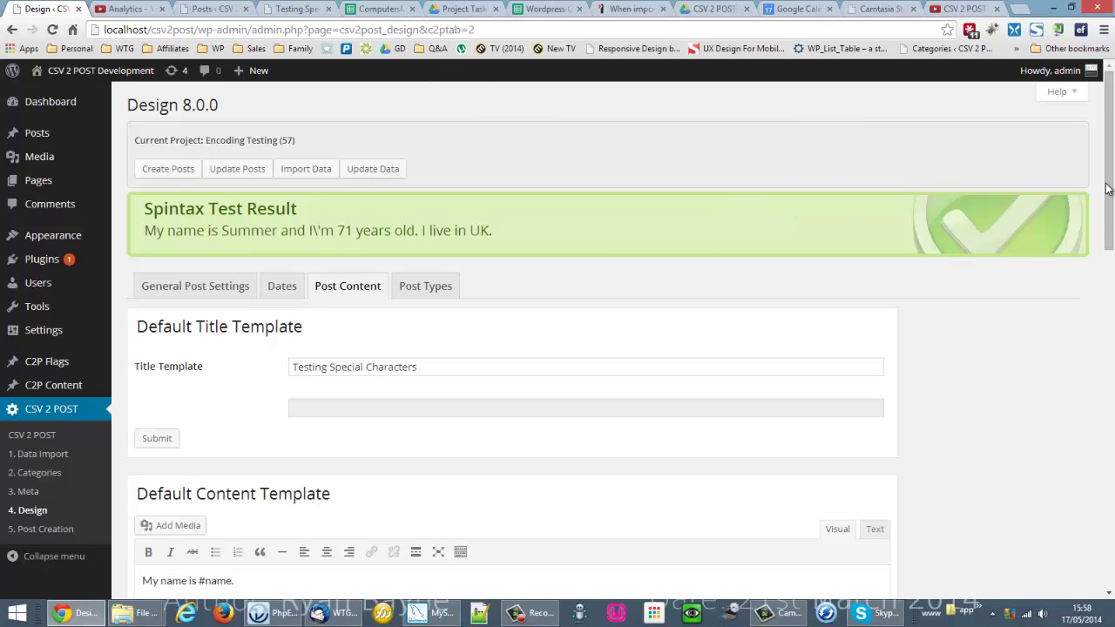
Return to the empty Spintax Test text and make it ready for input
{"action": "left_click_drag", "start_coordinate": [1108, 186], "coordinate": [969, 385]}
{"action": "left_click", "coordinate": [737, 307]}
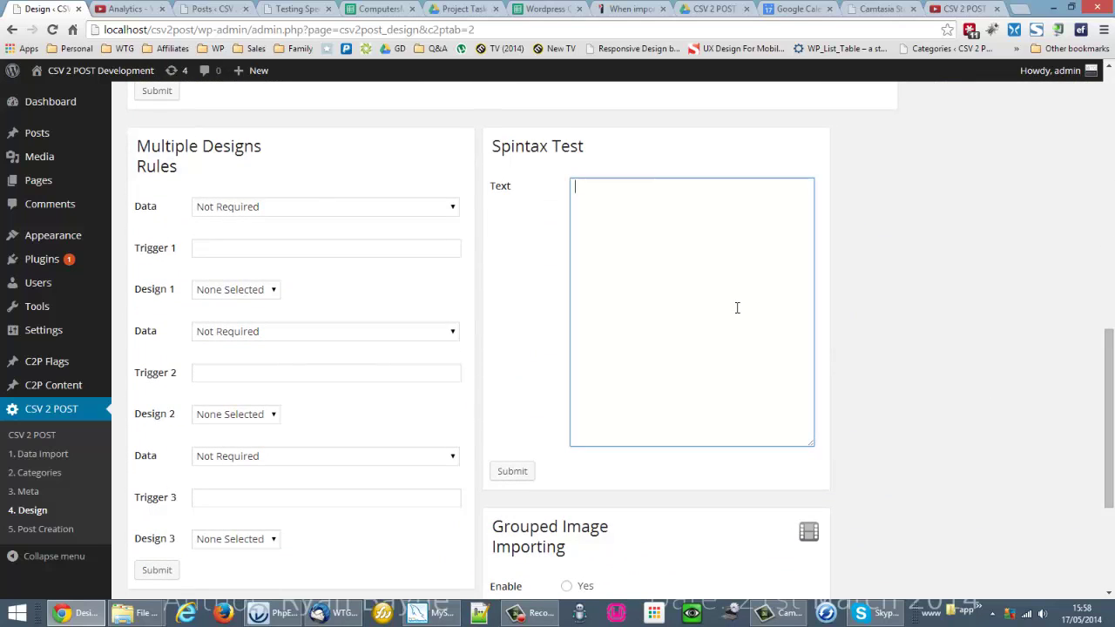